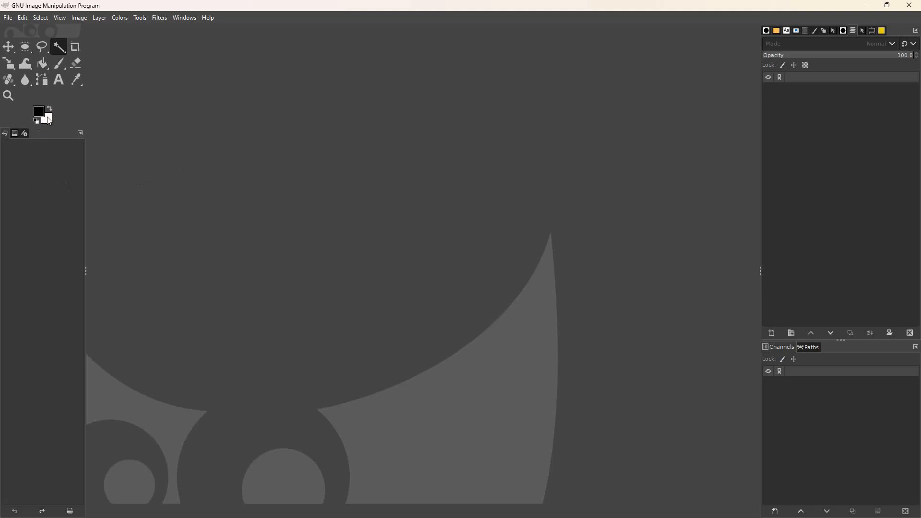
# Step: Create a new blank image 720 px wide and 540 px high
pyautogui.click(8, 18)
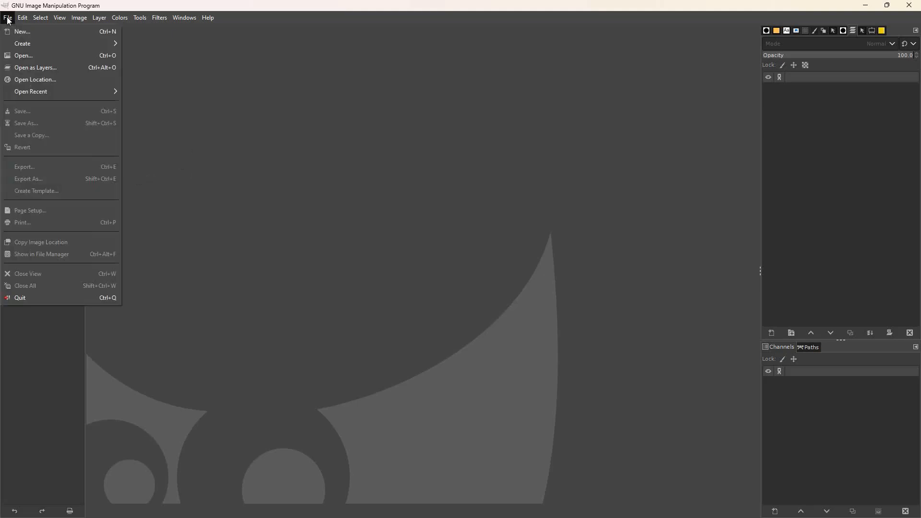
pyautogui.click(20, 32)
pyautogui.moveTo(61, 56); pyautogui.dragTo(46, 57)
pyautogui.write('720')
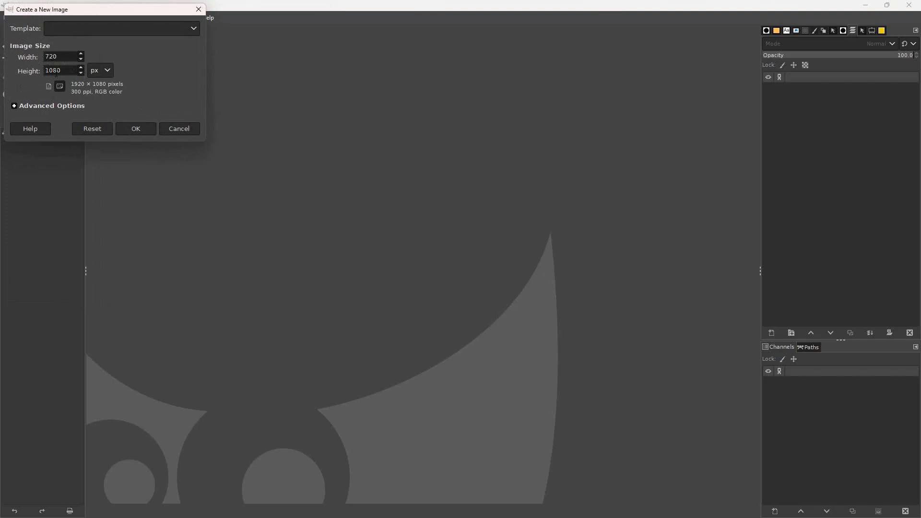
pyautogui.moveTo(59, 71); pyautogui.dragTo(41, 72)
pyautogui.click(134, 130)
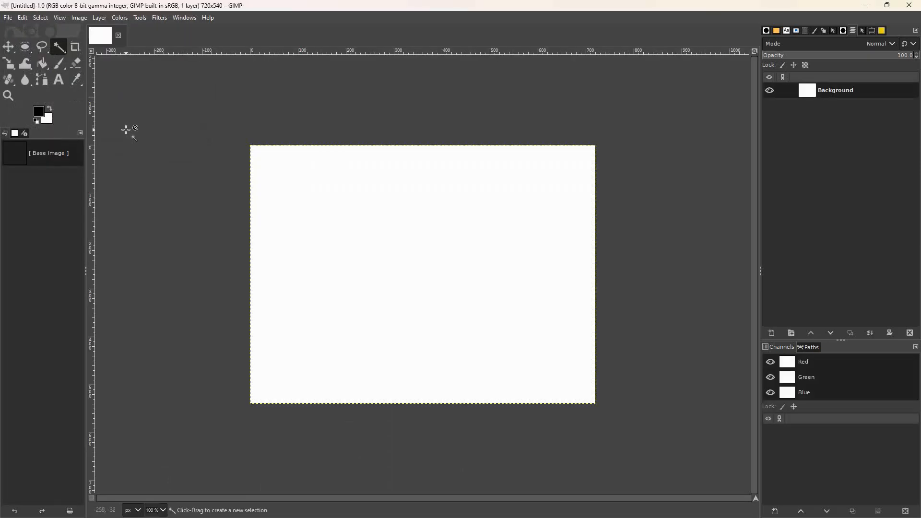
# Step: Import IMG_3542.JPEG from the desktop into the blank image as a layer, keeping its embedded color profile
pyautogui.click(887, 5)
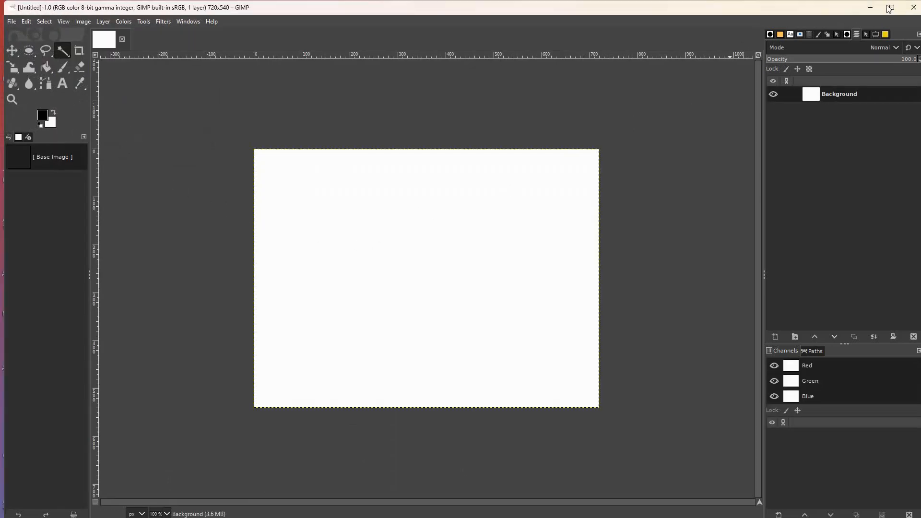
pyautogui.moveTo(18, 2); pyautogui.dragTo(397, 76)
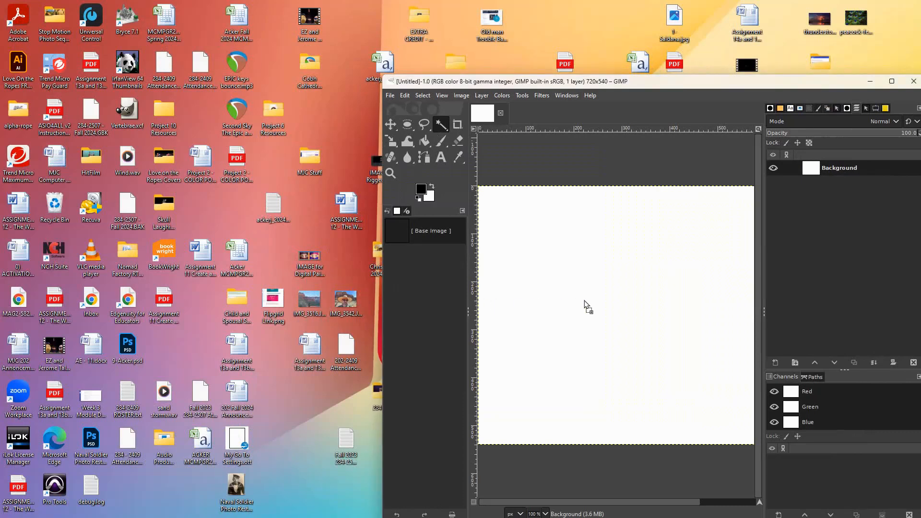
pyautogui.doubleClick(345, 302)
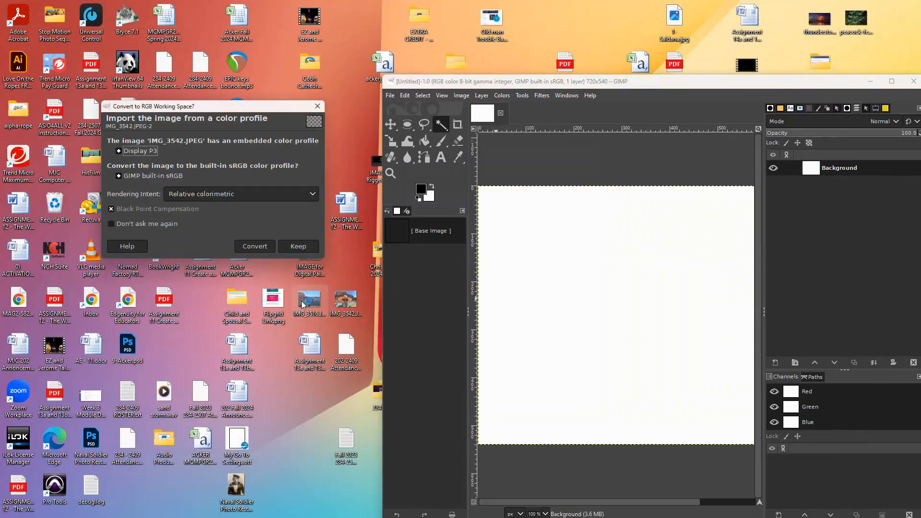
pyautogui.click(288, 246)
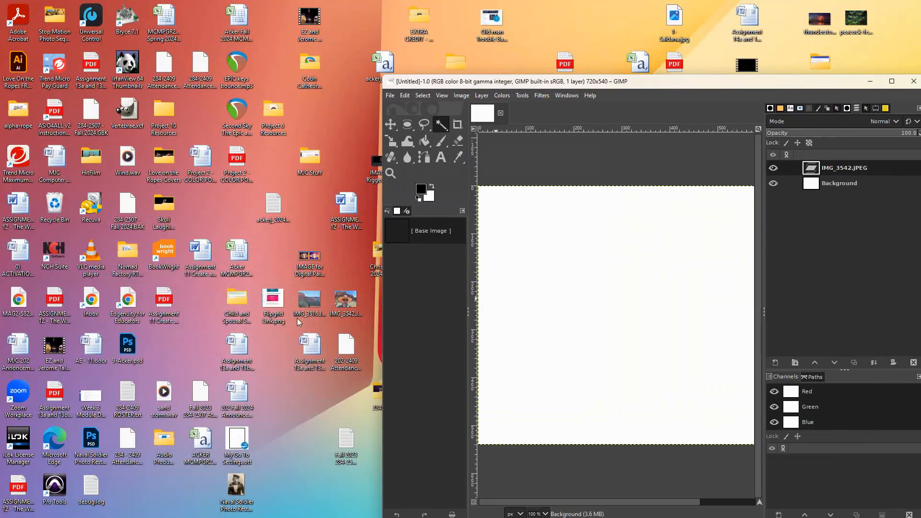
# Step: Import IMG_3516.JPEG from the desktop as a layer with its color profile kept, and move the IMG_3542.JPEG layer above it
pyautogui.moveTo(574, 312); pyautogui.dragTo(574, 314)
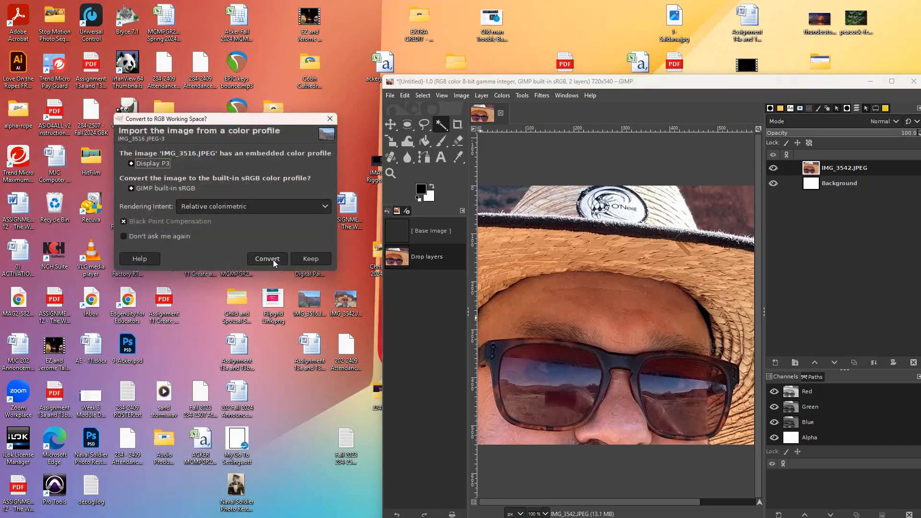
pyautogui.click(310, 258)
pyautogui.moveTo(670, 80); pyautogui.dragTo(504, 44)
pyautogui.click(727, 44)
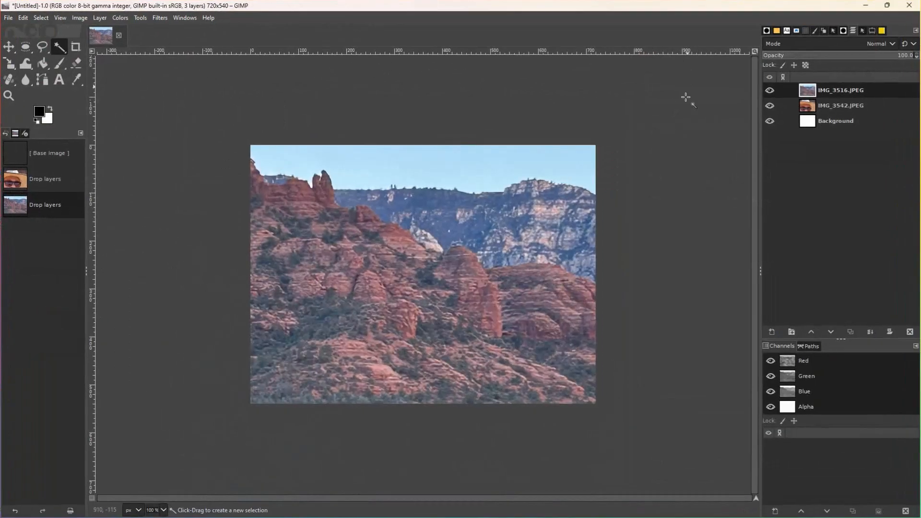
pyautogui.moveTo(824, 106); pyautogui.dragTo(824, 91)
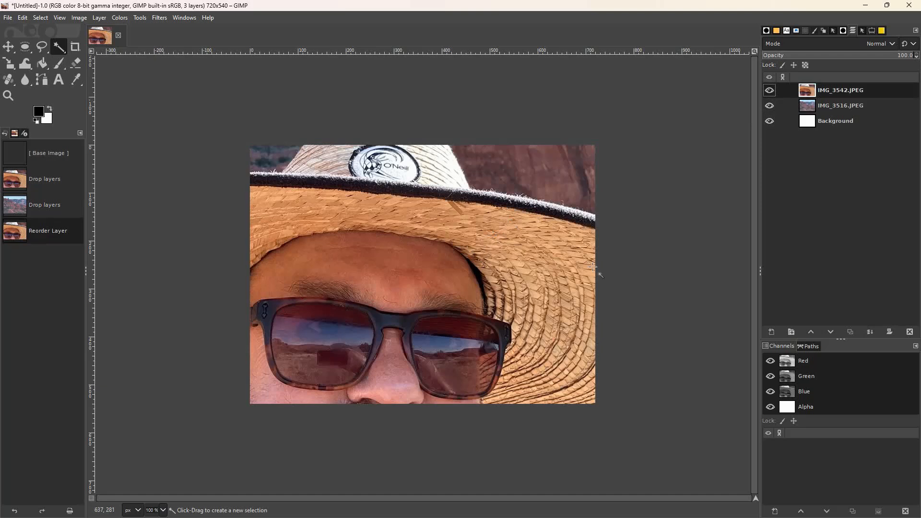
# Step: Scale the IMG_3542.JPEG layer to 720 × 540 px with the Scale tool
pyautogui.click(9, 96)
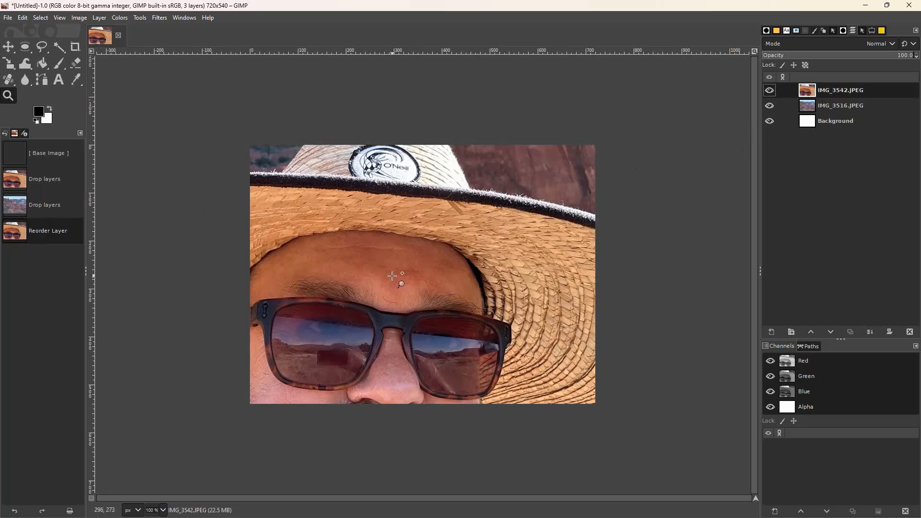
pyautogui.click(391, 276)
pyautogui.keyDown('ctrl'); pyautogui.click(391, 276); pyautogui.keyUp('ctrl')
pyautogui.keyDown('ctrl'); pyautogui.click(391, 276); pyautogui.keyUp('ctrl')
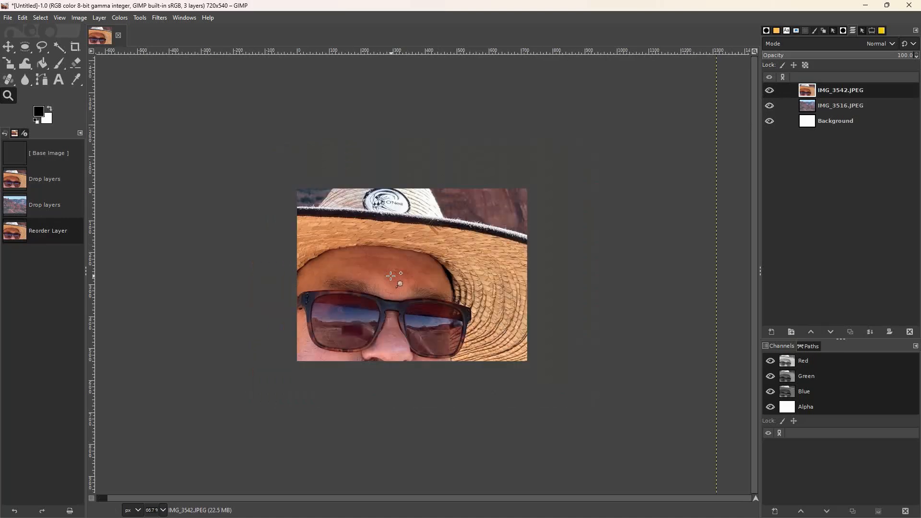
pyautogui.click(8, 67)
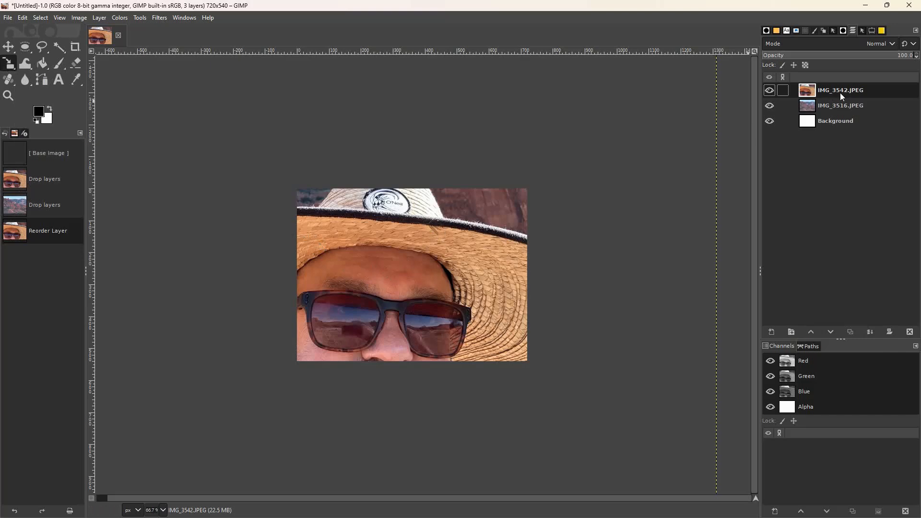
pyautogui.click(805, 64)
pyautogui.click(390, 275)
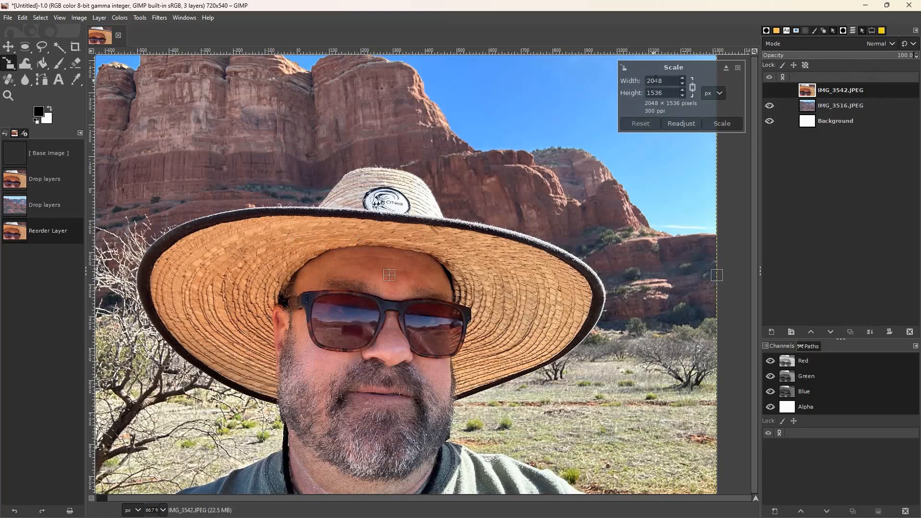
pyautogui.moveTo(665, 81); pyautogui.dragTo(637, 84)
pyautogui.write('7')
pyautogui.click(671, 93)
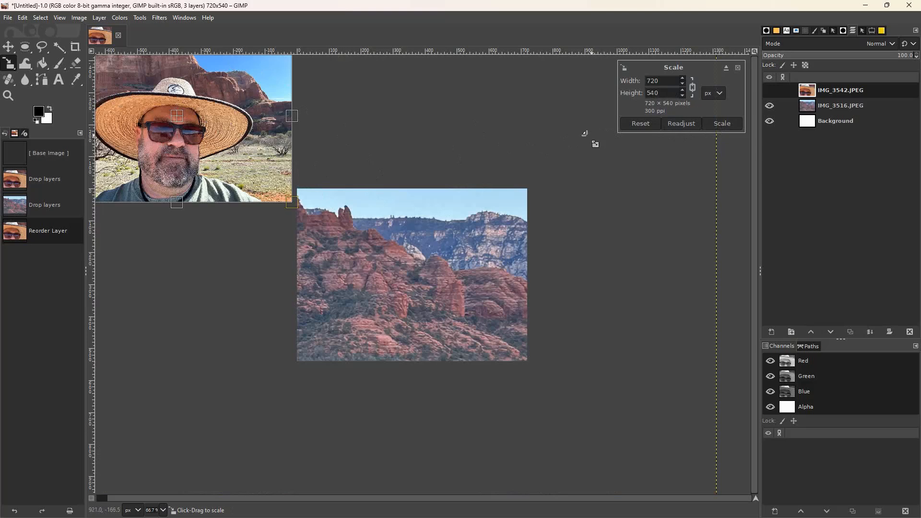
pyautogui.click(722, 126)
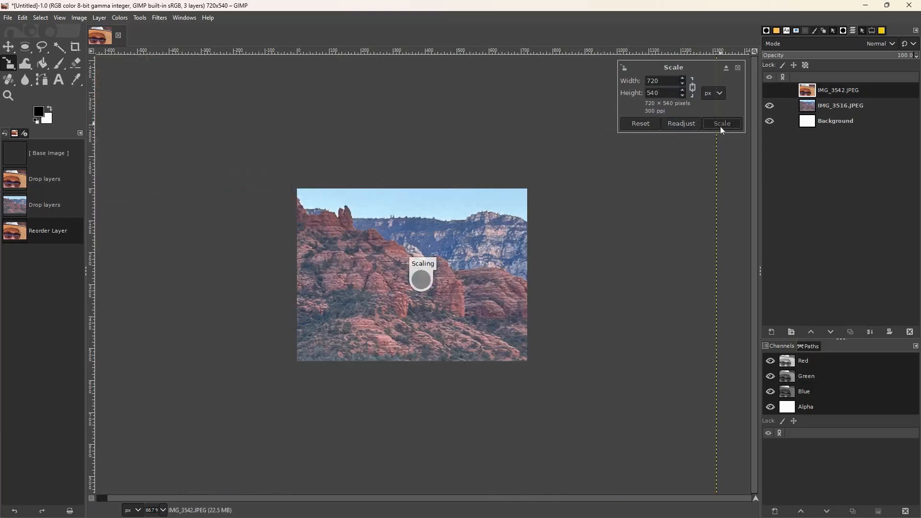
# Step: Move the scaled IMG_3542.JPEG layer so that it exactly covers the canvas
pyautogui.click(7, 48)
pyautogui.moveTo(187, 139); pyautogui.dragTo(421, 296)
pyautogui.click(578, 269)
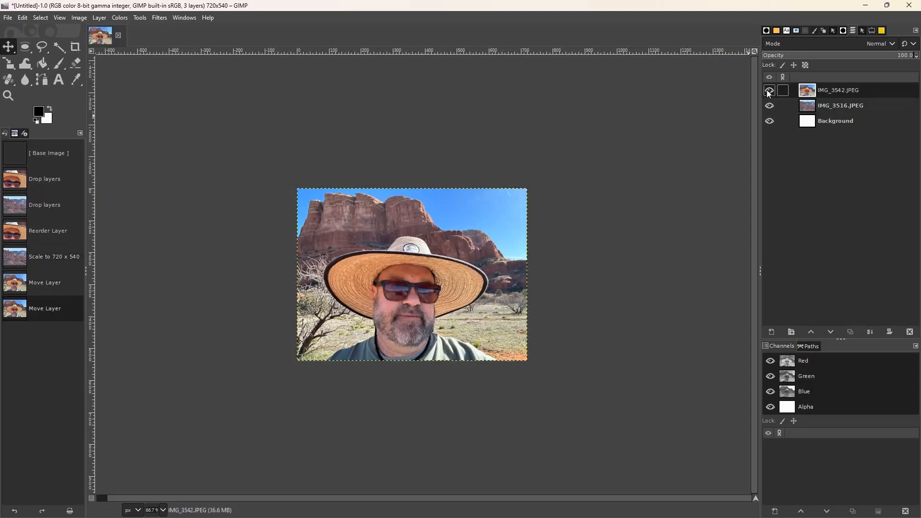
# Step: Hide the IMG_3542.JPEG layer and scale the IMG_3516.JPEG layer to 720 × 540 px
pyautogui.click(769, 91)
pyautogui.click(829, 106)
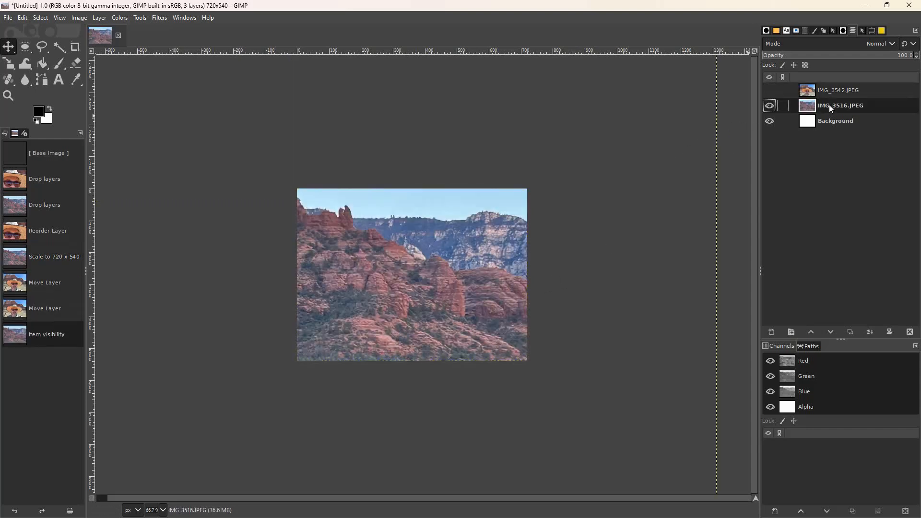
pyautogui.click(10, 63)
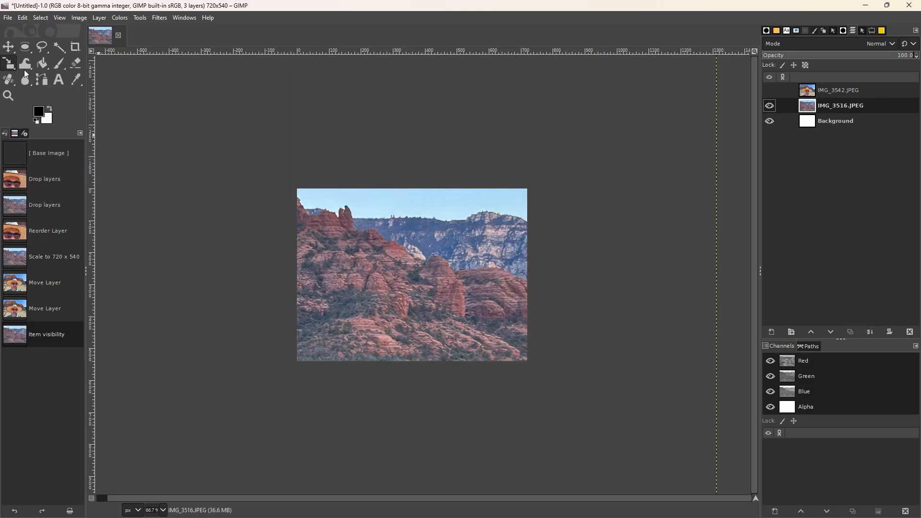
pyautogui.click(397, 273)
pyautogui.moveTo(649, 80); pyautogui.dragTo(631, 86)
pyautogui.write('720')
pyautogui.click(665, 92)
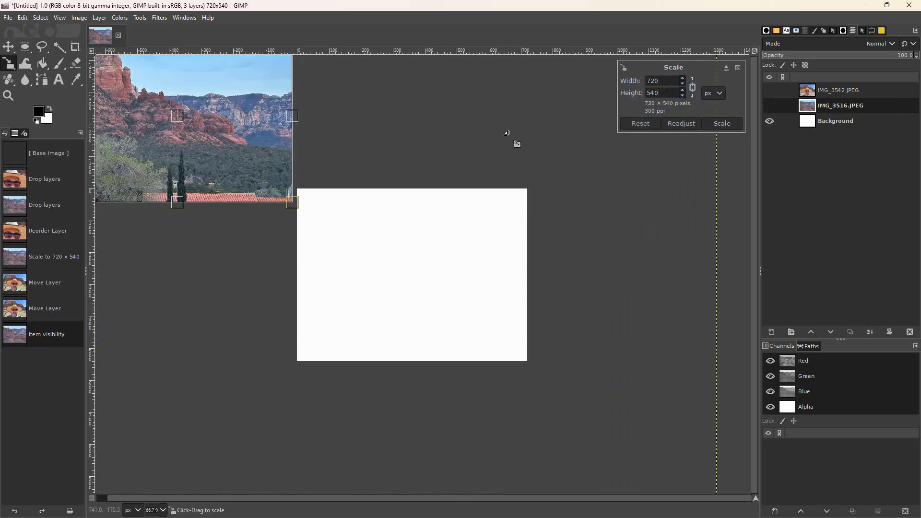
pyautogui.click(722, 124)
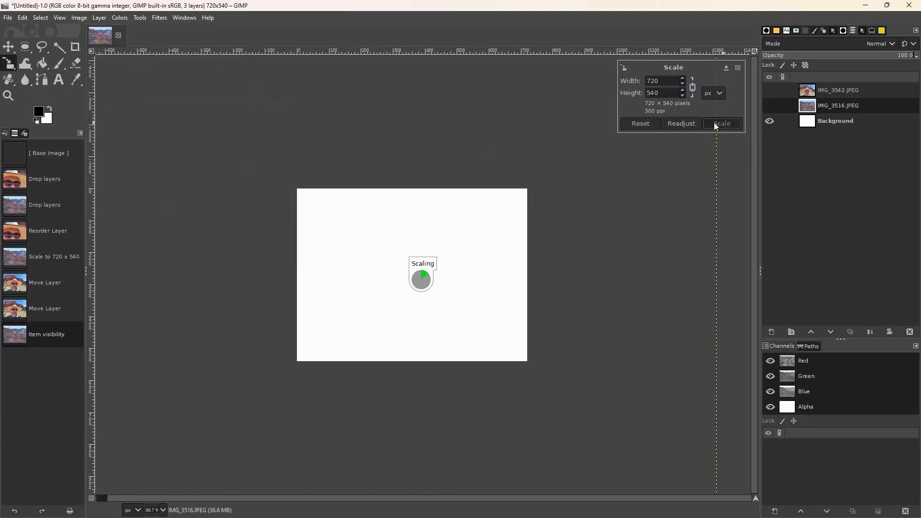
# Step: Move the IMG_3516.JPEG layer to cover the canvas and make the IMG_3542.JPEG layer visible again
pyautogui.click(8, 49)
pyautogui.moveTo(180, 137); pyautogui.dragTo(391, 283)
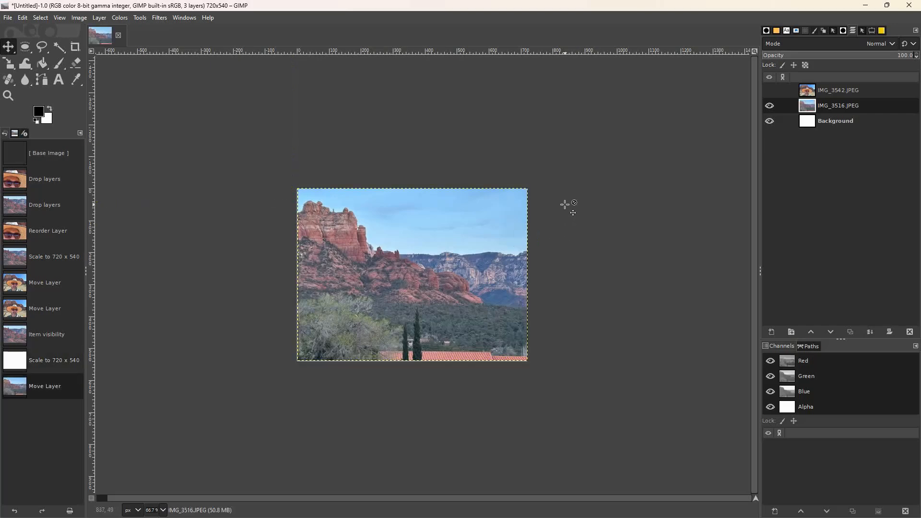
pyautogui.click(769, 90)
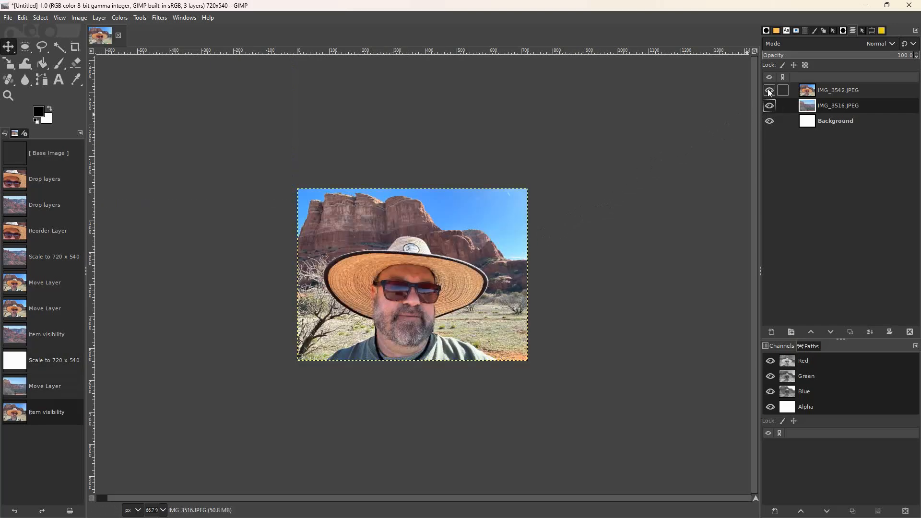
pyautogui.click(769, 90)
pyautogui.click(768, 90)
# Step: Duplicate the IMG_3542.JPEG layer twice
pyautogui.click(841, 91)
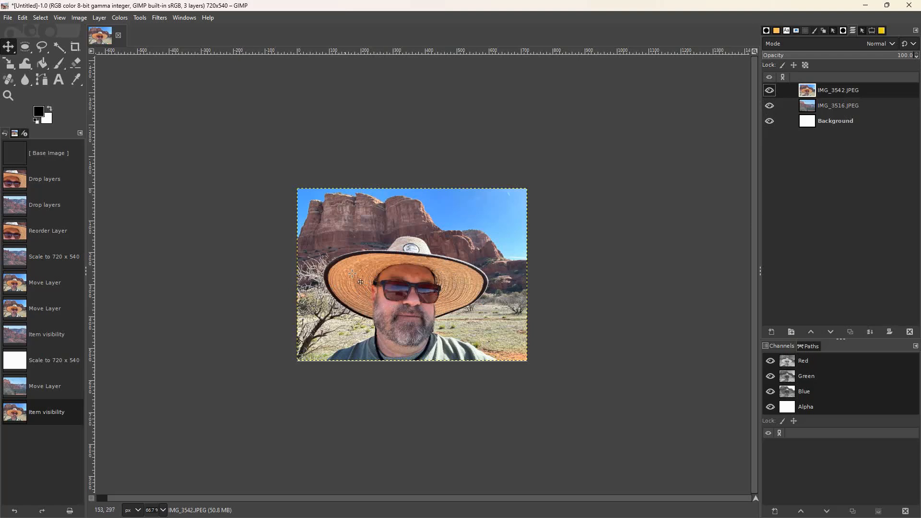
pyautogui.rightClick(834, 90)
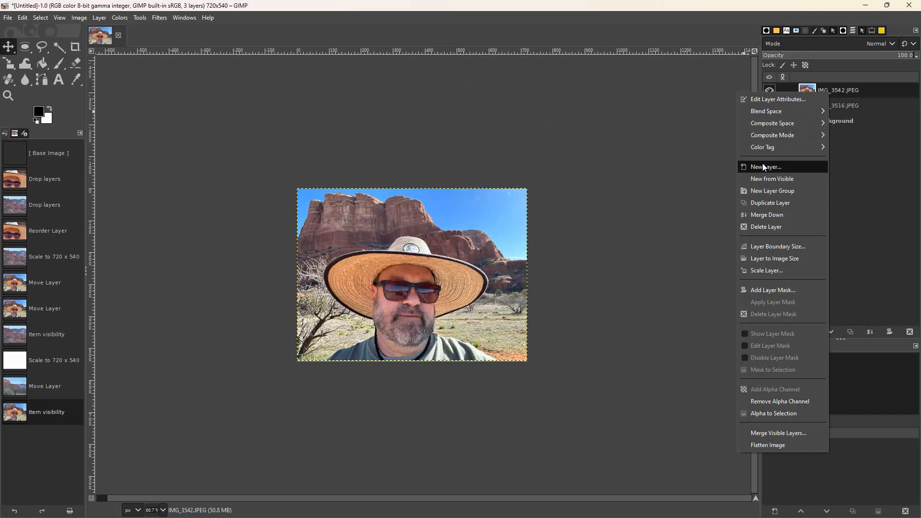
pyautogui.click(763, 203)
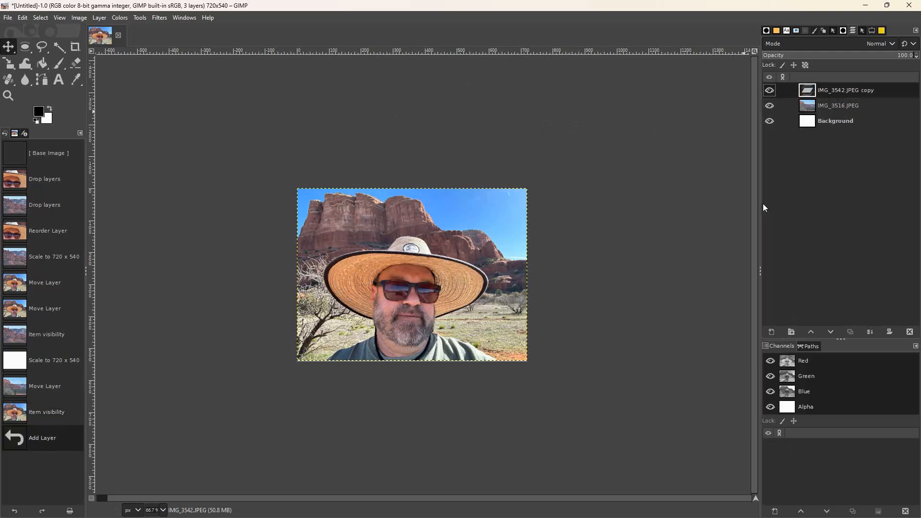
pyautogui.rightClick(833, 90)
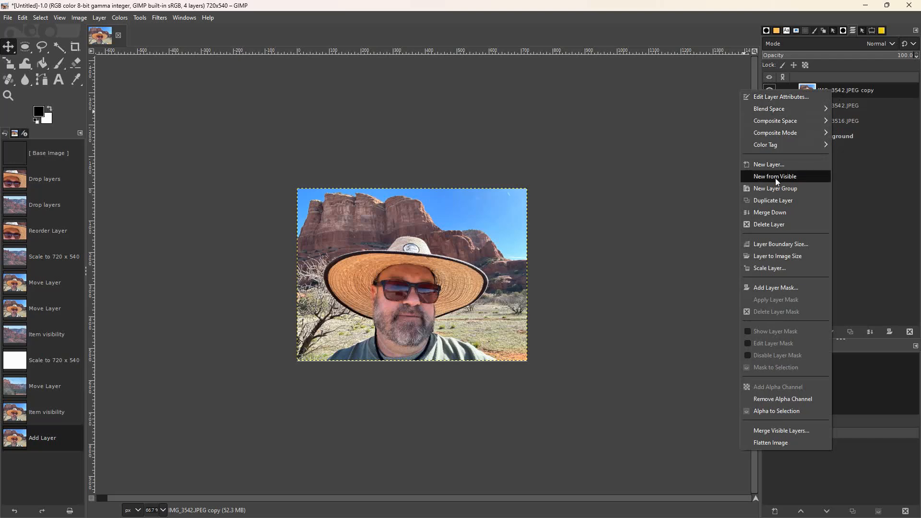
pyautogui.click(775, 202)
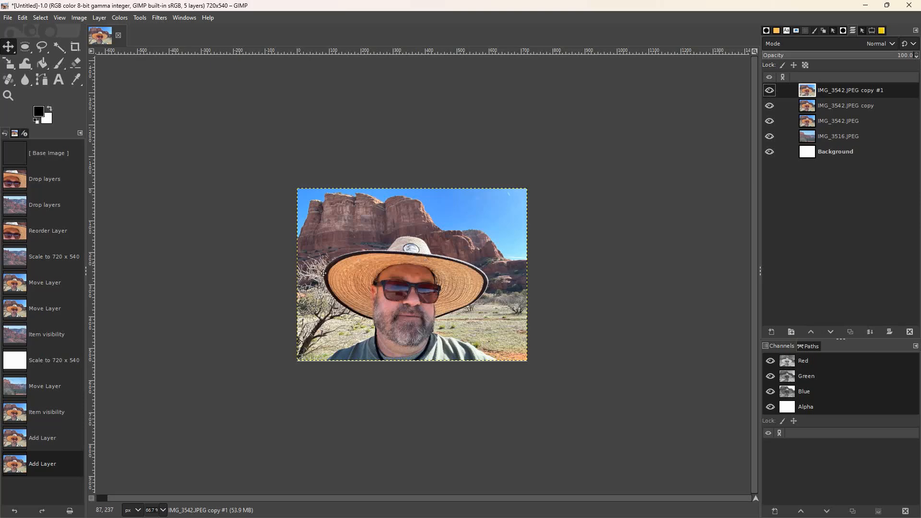
# Step: Start a Free Select outline around the man at the image's bottom edge, following the outer end of the shoulder nearest the bare tree
pyautogui.click(7, 95)
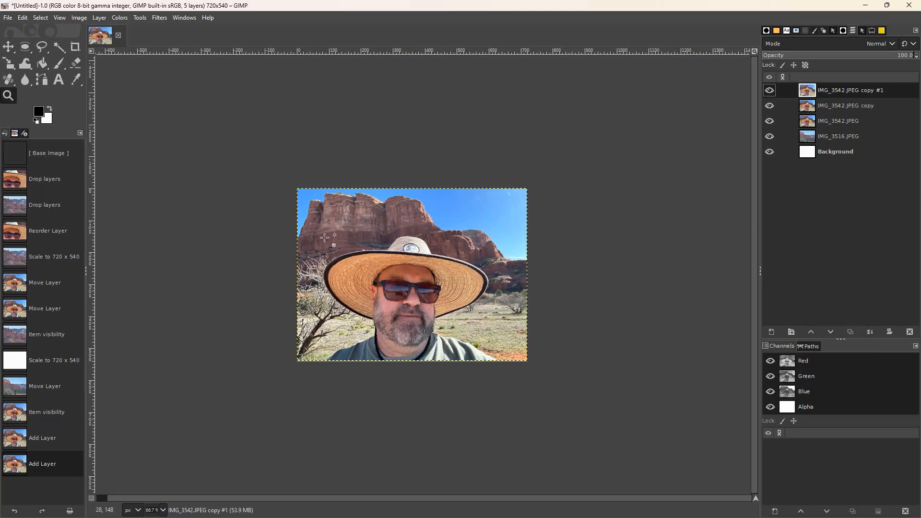
pyautogui.click(367, 241)
pyautogui.click(368, 240)
pyautogui.click(367, 241)
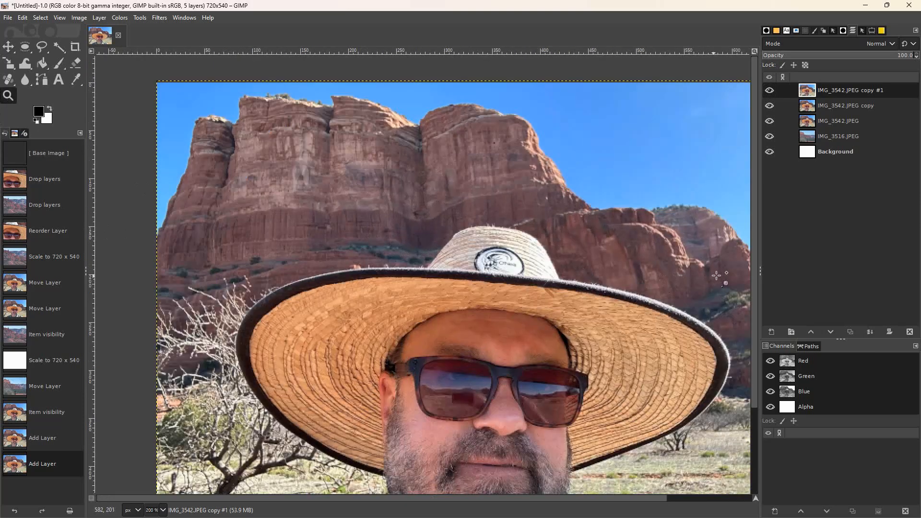
pyautogui.scroll(-5, 753, 289)
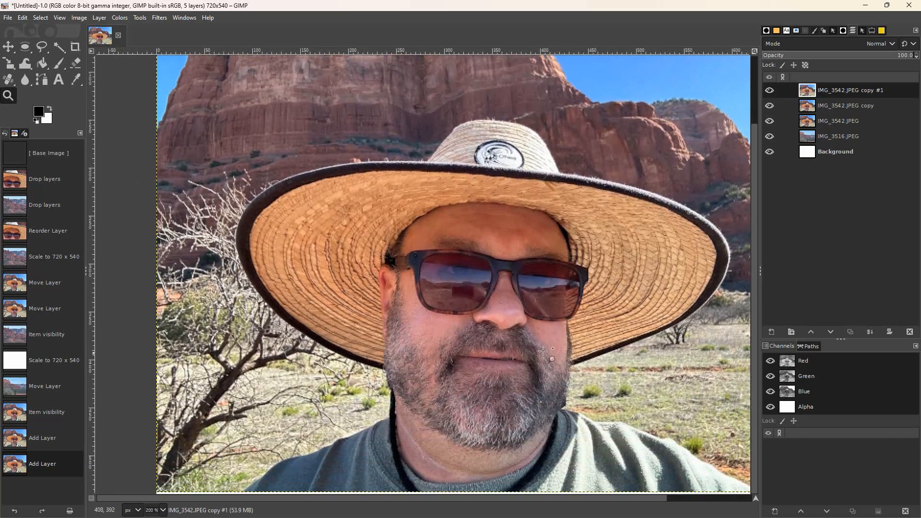
pyautogui.click(502, 346)
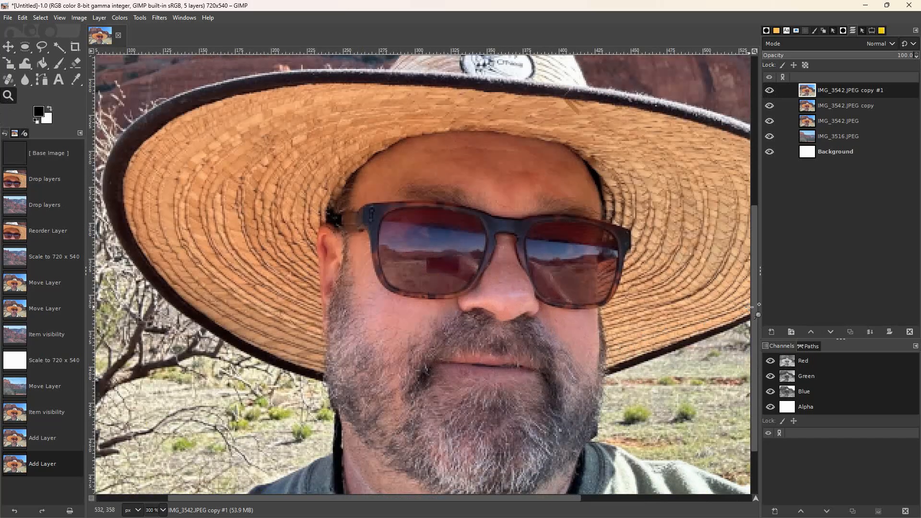
pyautogui.moveTo(754, 310); pyautogui.dragTo(747, 372)
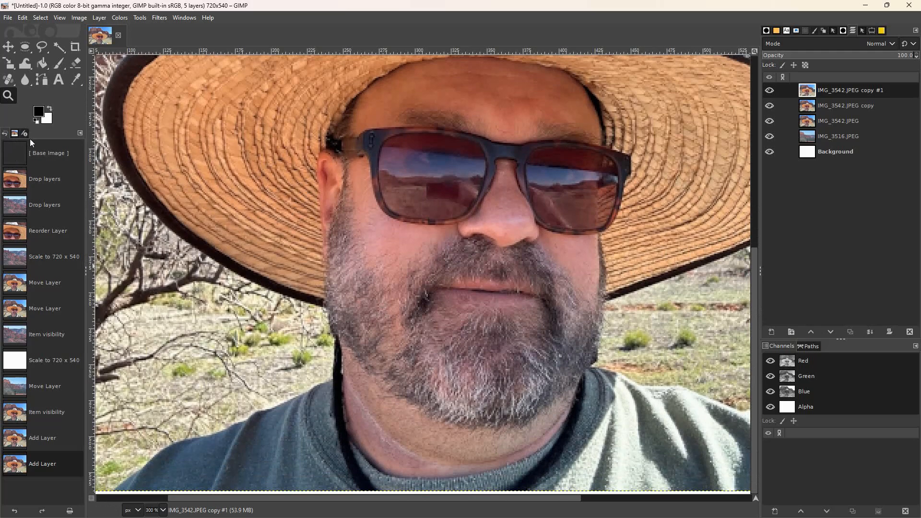
pyautogui.click(42, 46)
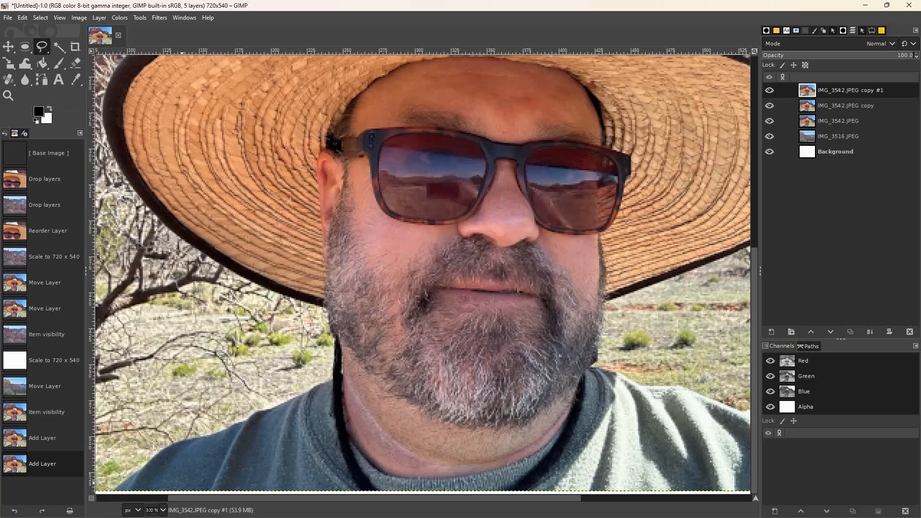
pyautogui.click(111, 489)
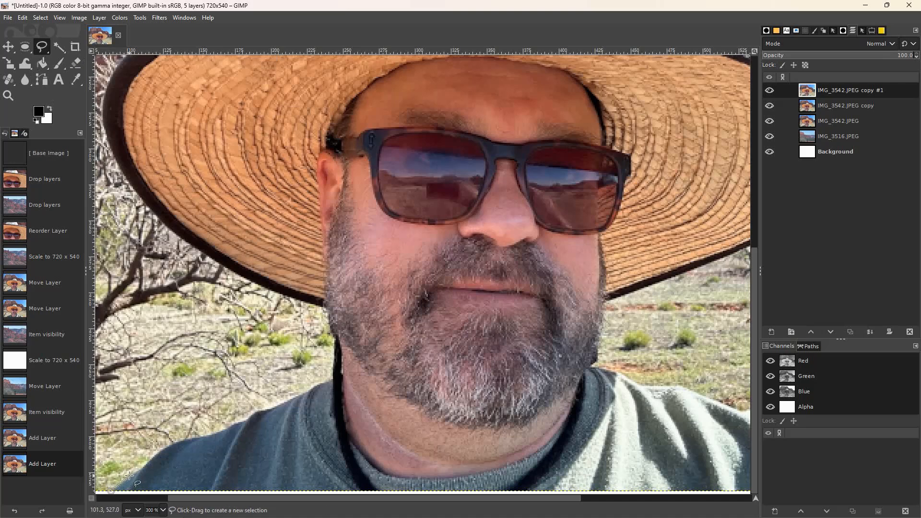
pyautogui.click(131, 475)
pyautogui.click(142, 469)
pyautogui.click(156, 453)
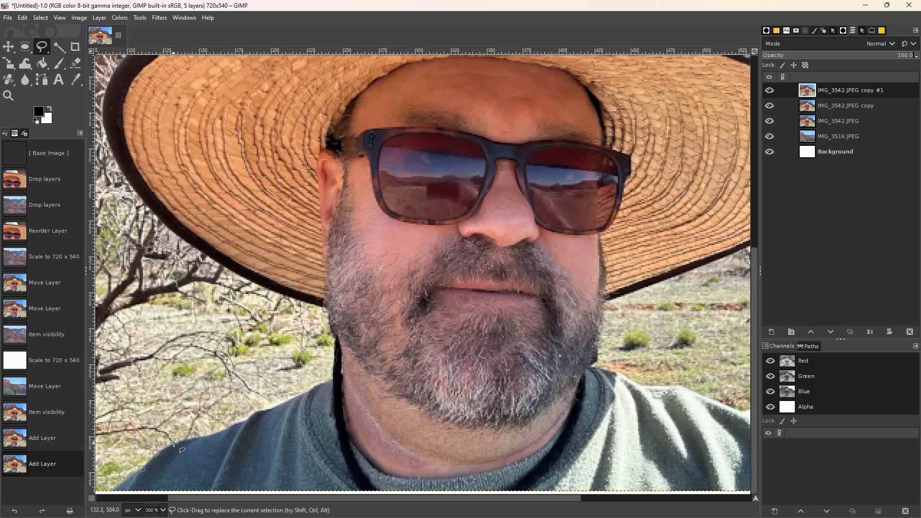
# Step: Continue the selection outline up the tree-side shoulder to the dark cord beside the neck
pyautogui.click(174, 442)
pyautogui.click(188, 439)
pyautogui.click(204, 435)
pyautogui.click(231, 426)
pyautogui.click(247, 420)
pyautogui.click(254, 411)
pyautogui.click(267, 410)
pyautogui.click(309, 390)
pyautogui.click(318, 383)
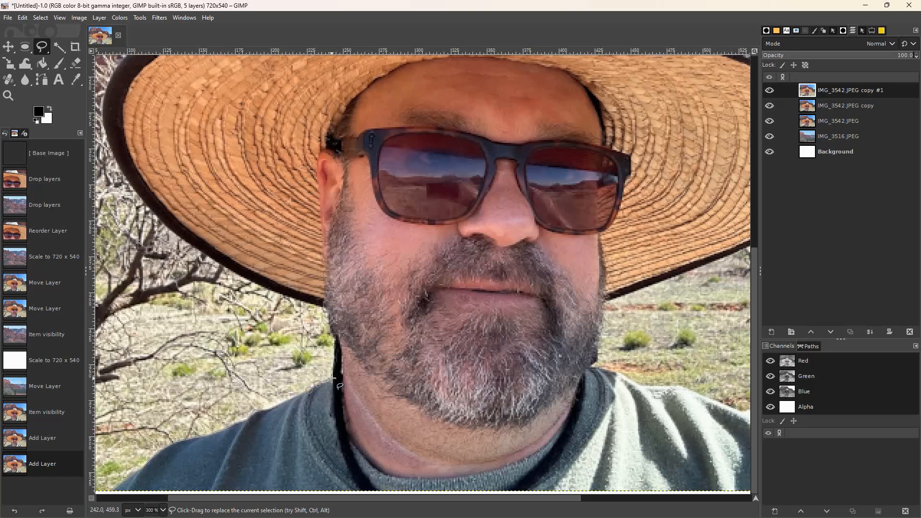
pyautogui.click(332, 379)
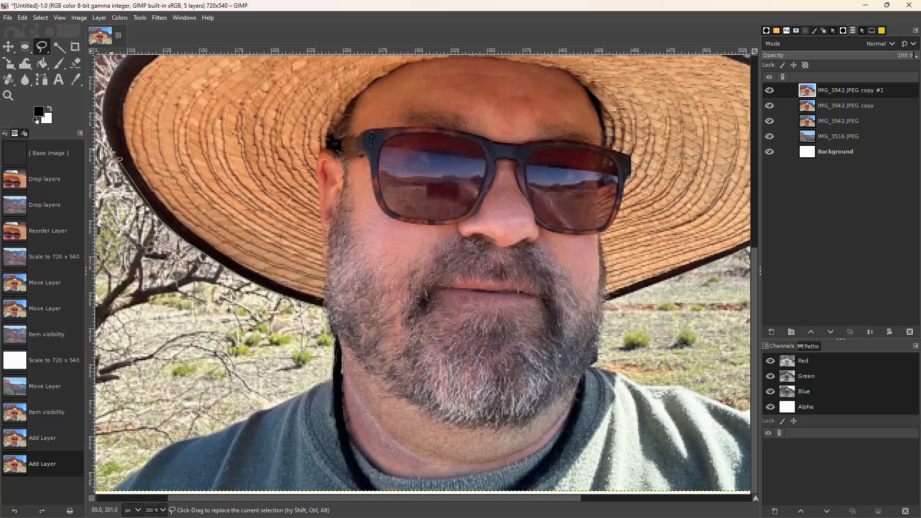
# Step: Trace the selection outline around the outer edge of the hat brim on the tree side
pyautogui.click(128, 182)
pyautogui.click(110, 147)
pyautogui.click(102, 124)
pyautogui.click(104, 96)
pyautogui.click(111, 76)
pyautogui.click(121, 60)
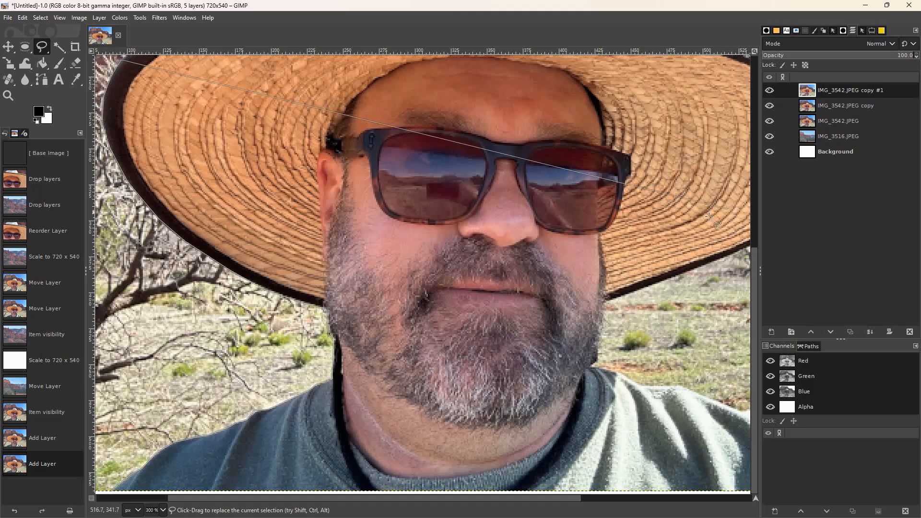
# Step: Extend the outline along the upper edge of the tree-side brim to the base of the hat's crown
pyautogui.moveTo(470, 498)
pyautogui.mouseDown()
pyautogui.moveTo(504, 498)
pyautogui.moveTo(468, 499)
pyautogui.mouseUp()
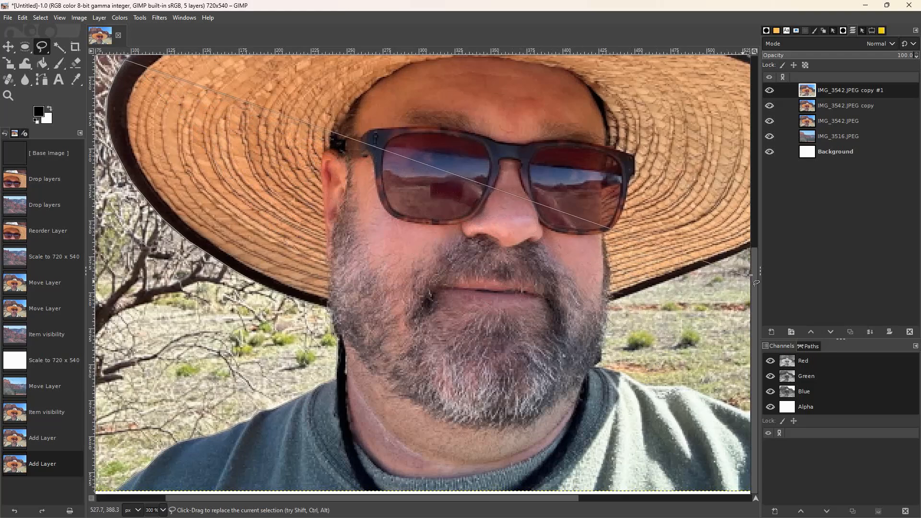
pyautogui.moveTo(753, 270); pyautogui.dragTo(741, 159)
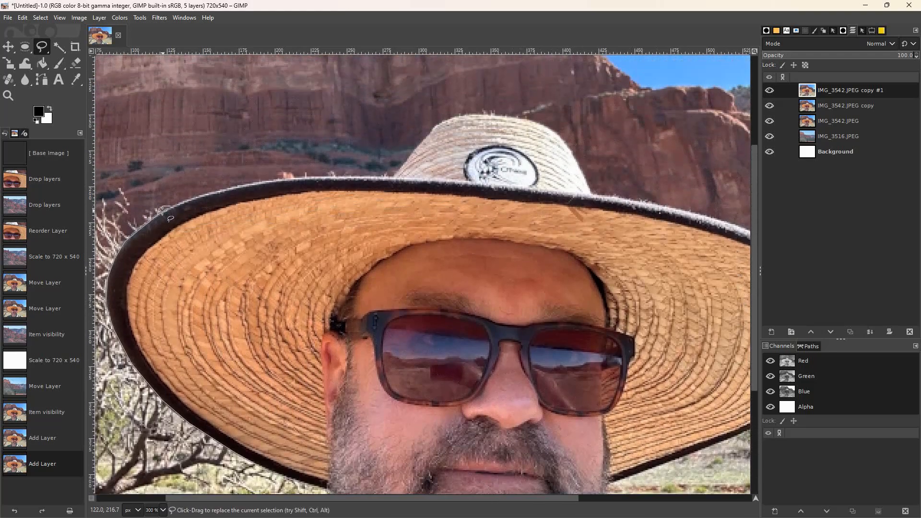
pyautogui.click(142, 225)
pyautogui.click(168, 208)
pyautogui.click(241, 185)
pyautogui.click(277, 179)
pyautogui.click(316, 179)
pyautogui.click(354, 177)
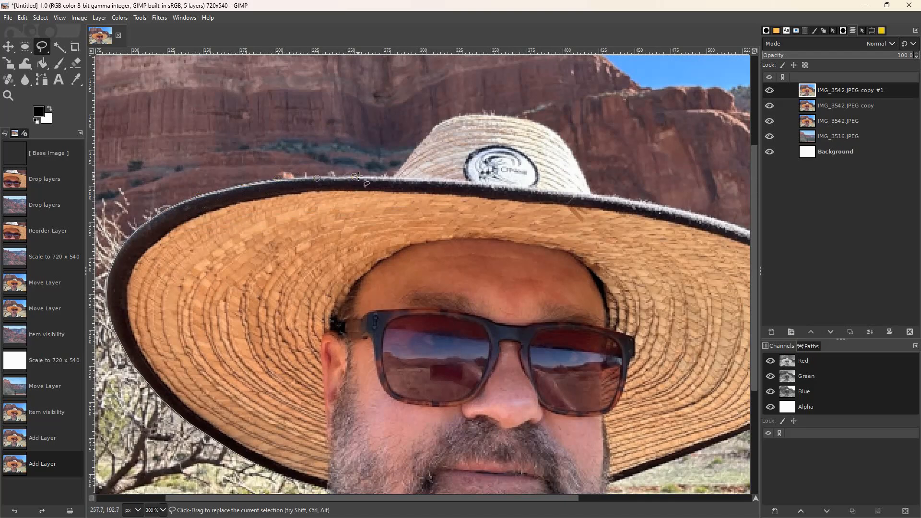
pyautogui.click(393, 177)
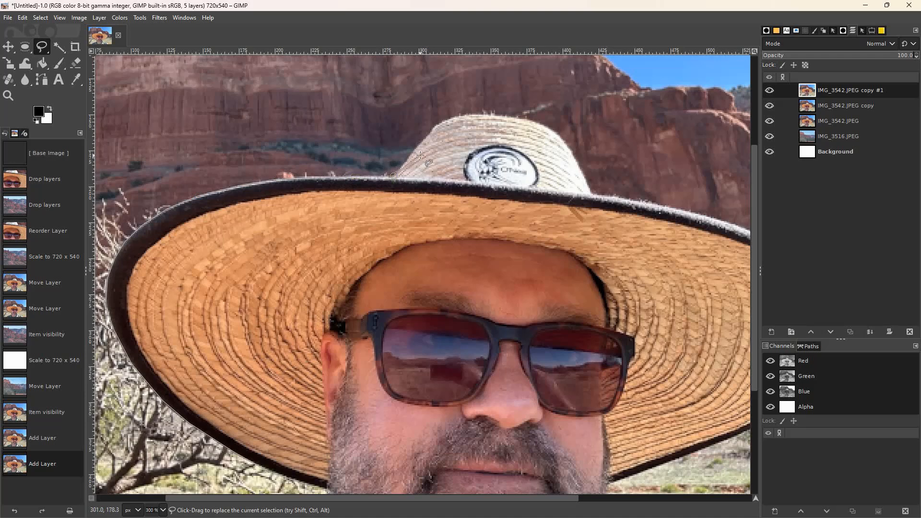
# Step: Outline the hat's crown over its top and down to where it meets the brim on the far side
pyautogui.click(434, 127)
pyautogui.click(444, 119)
pyautogui.click(459, 117)
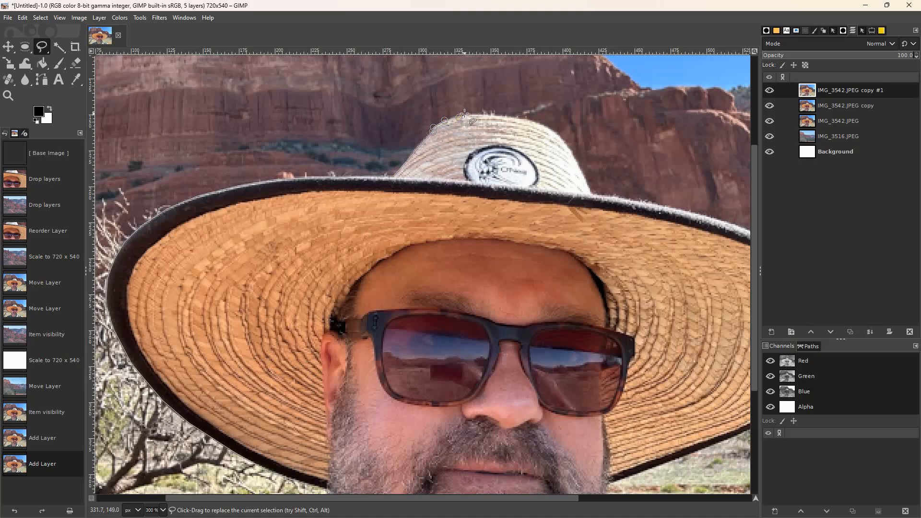
pyautogui.click(470, 113)
pyautogui.click(489, 115)
pyautogui.click(511, 117)
pyautogui.click(532, 121)
pyautogui.click(547, 126)
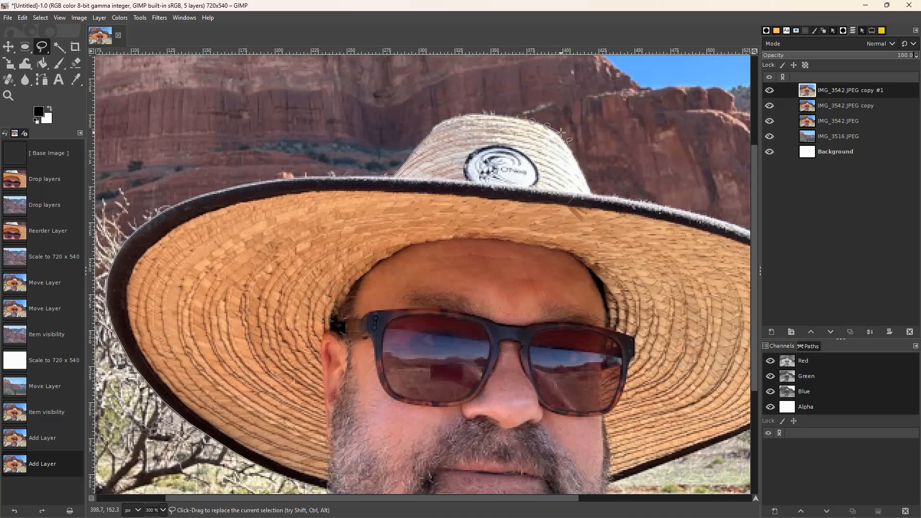
pyautogui.click(559, 135)
pyautogui.click(567, 146)
pyautogui.click(586, 179)
pyautogui.click(591, 193)
# Step: Follow the upper edge of the brim on the side away from the tree around to its outermost tip
pyautogui.click(675, 207)
pyautogui.click(715, 218)
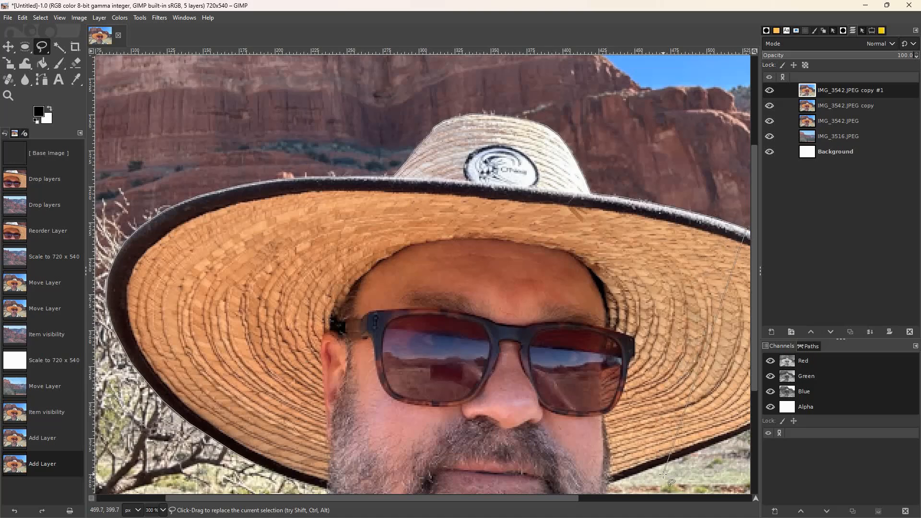
pyautogui.moveTo(580, 496); pyautogui.dragTo(756, 502)
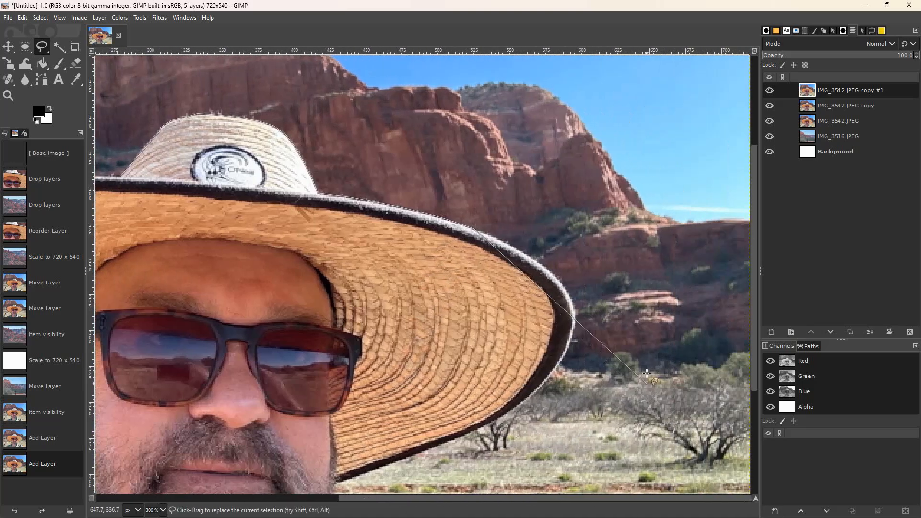
pyautogui.click(510, 246)
pyautogui.click(538, 262)
pyautogui.click(563, 282)
pyautogui.click(570, 298)
pyautogui.click(576, 316)
pyautogui.click(573, 335)
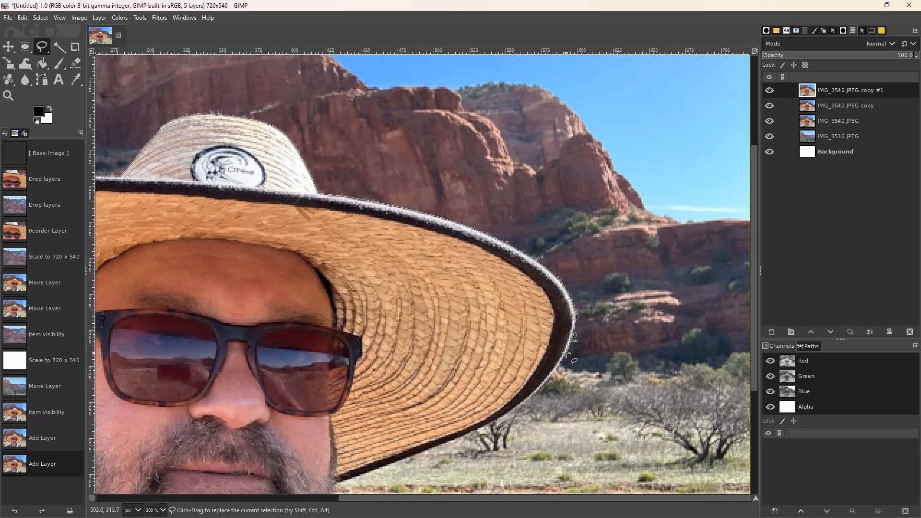
# Step: Trace the underside of that brim from its outer tip back toward the man's face
pyautogui.click(565, 354)
pyautogui.click(550, 379)
pyautogui.click(529, 398)
pyautogui.click(513, 411)
pyautogui.click(494, 422)
pyautogui.click(403, 461)
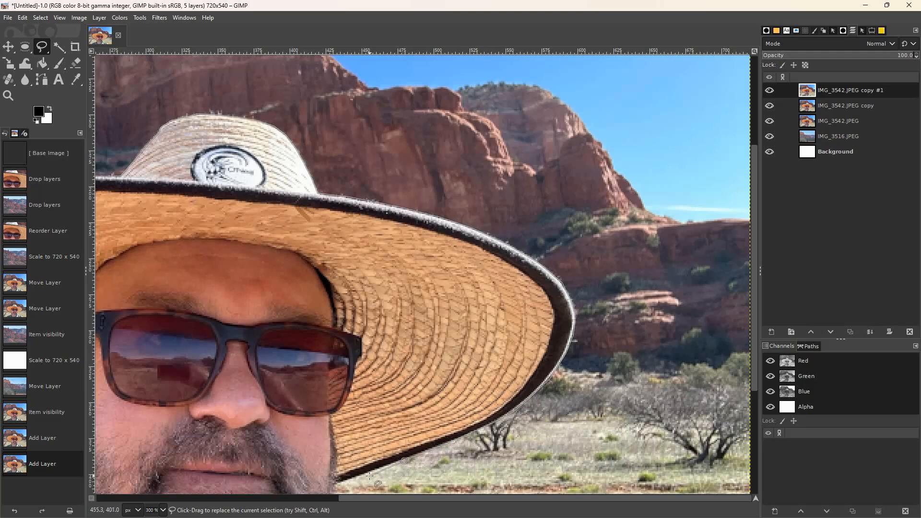
pyautogui.click(367, 473)
# Step: Continue the outline from the brim down the edge of the beard to the shirt collar
pyautogui.scroll(-5, 758, 488)
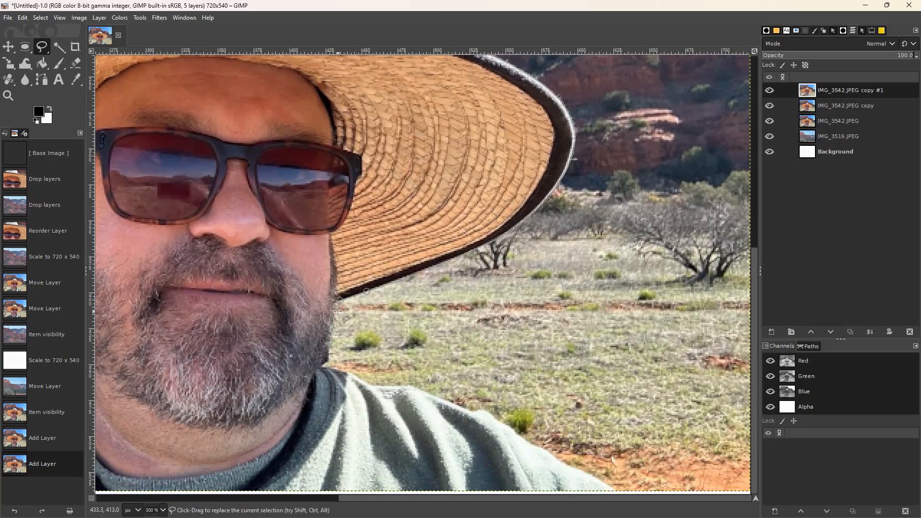
pyautogui.click(336, 307)
pyautogui.click(336, 316)
pyautogui.click(335, 332)
pyautogui.click(334, 338)
pyautogui.click(334, 345)
pyautogui.click(330, 351)
pyautogui.click(330, 359)
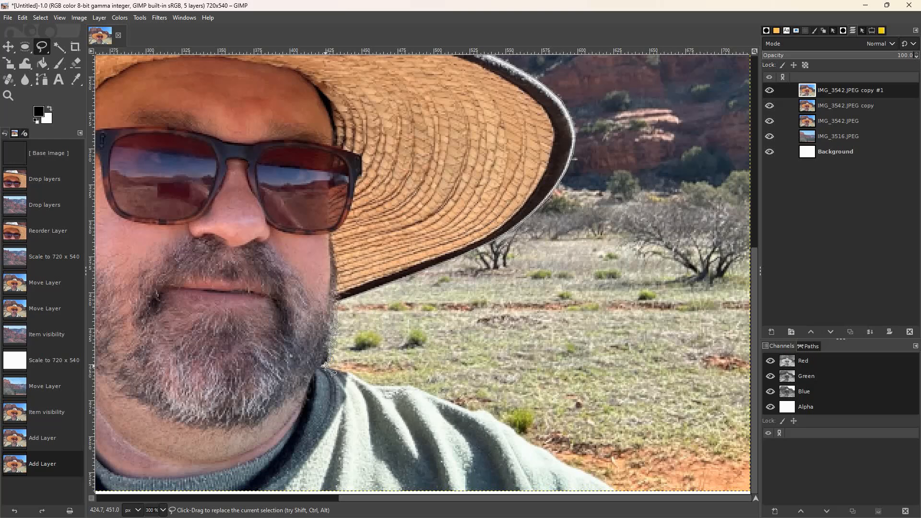
pyautogui.click(325, 366)
# Step: Follow the top of the second shoulder from the collar to the small green bush
pyautogui.click(347, 370)
pyautogui.click(370, 383)
pyautogui.click(390, 384)
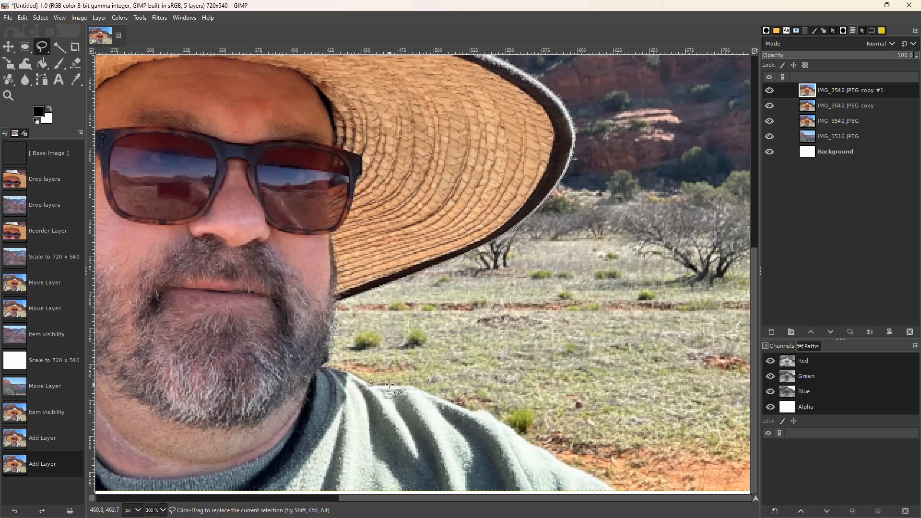
pyautogui.click(408, 384)
pyautogui.click(474, 411)
pyautogui.click(497, 417)
pyautogui.click(505, 422)
pyautogui.click(510, 425)
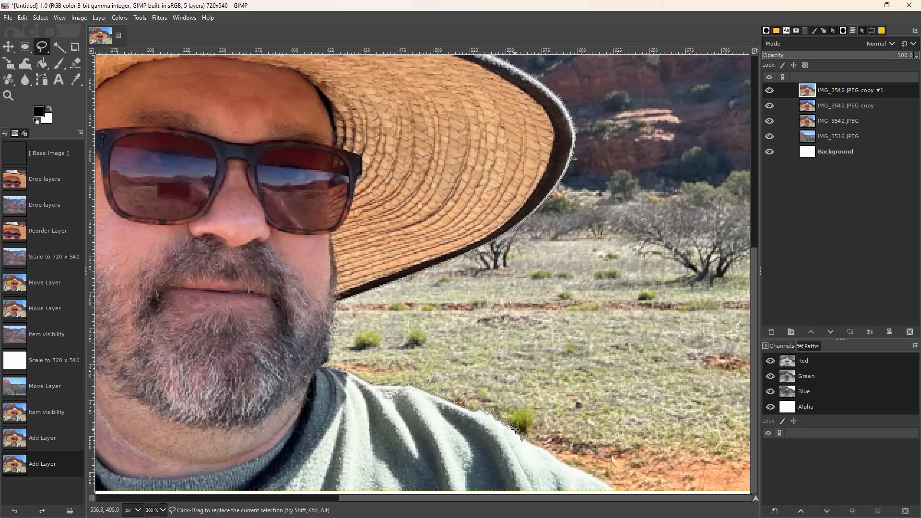
# Step: Trace the rest of the second shoulder down to the image's bottom edge and close the selection at its starting point
pyautogui.click(516, 430)
pyautogui.click(522, 437)
pyautogui.click(535, 446)
pyautogui.click(544, 447)
pyautogui.click(551, 452)
pyautogui.click(560, 458)
pyautogui.click(571, 464)
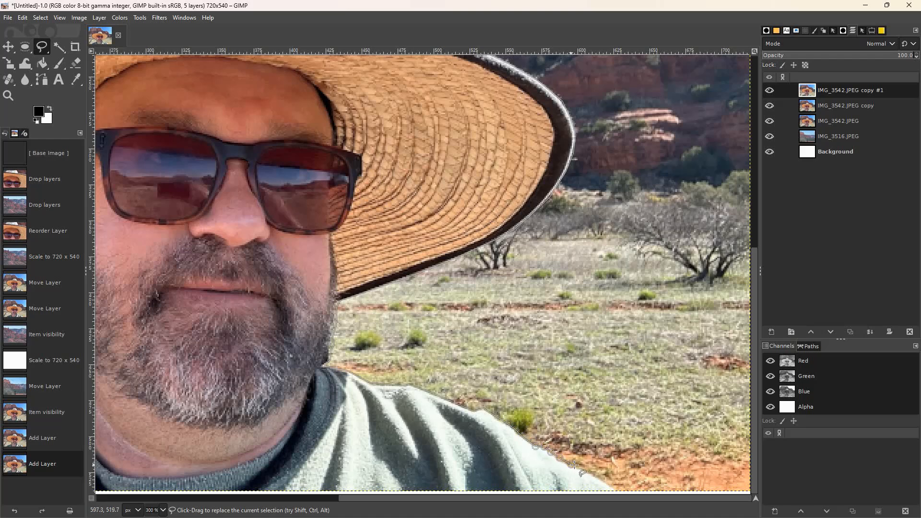
pyautogui.click(577, 466)
pyautogui.click(593, 473)
pyautogui.click(612, 485)
pyautogui.click(616, 491)
pyautogui.hscroll(-1, 562, 502)
pyautogui.moveTo(329, 496); pyautogui.dragTo(306, 496)
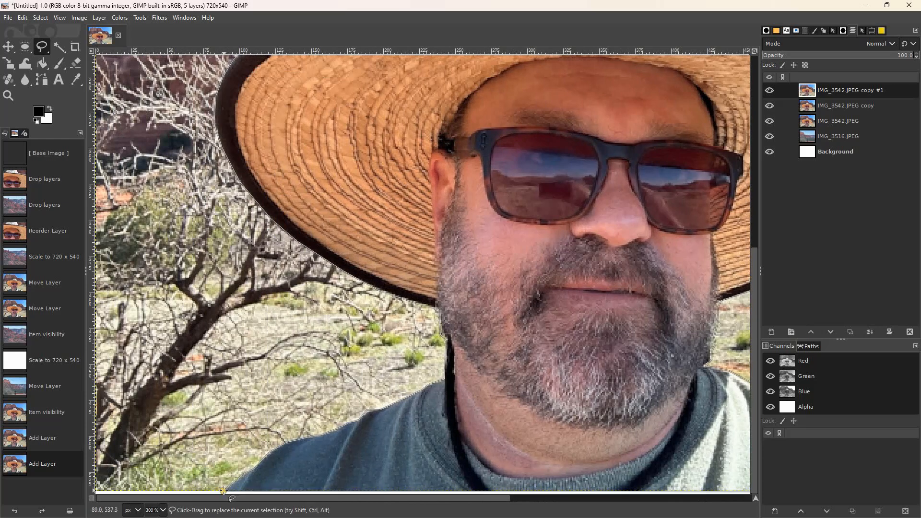
pyautogui.doubleClick(223, 490)
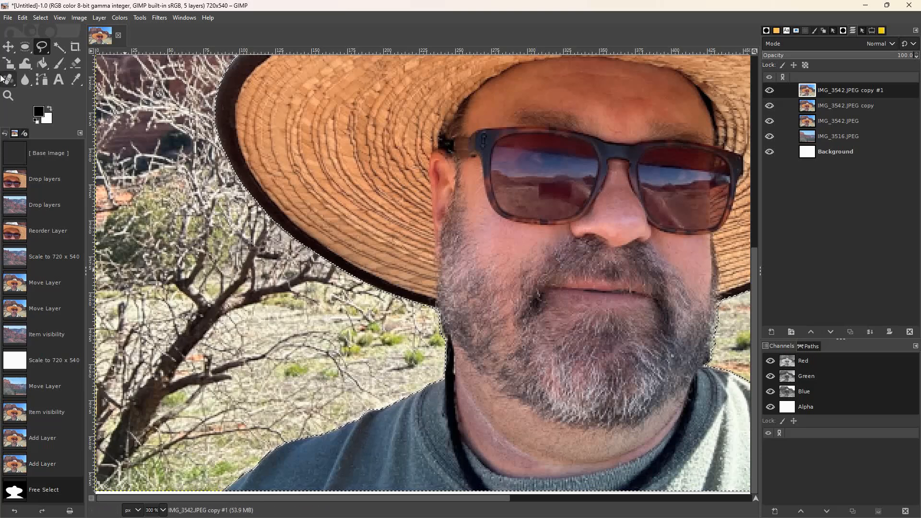
# Step: Fill the selected silhouette of the man with white on the IMG_3542.JPEG copy #1 layer and invert the selection
pyautogui.click(7, 99)
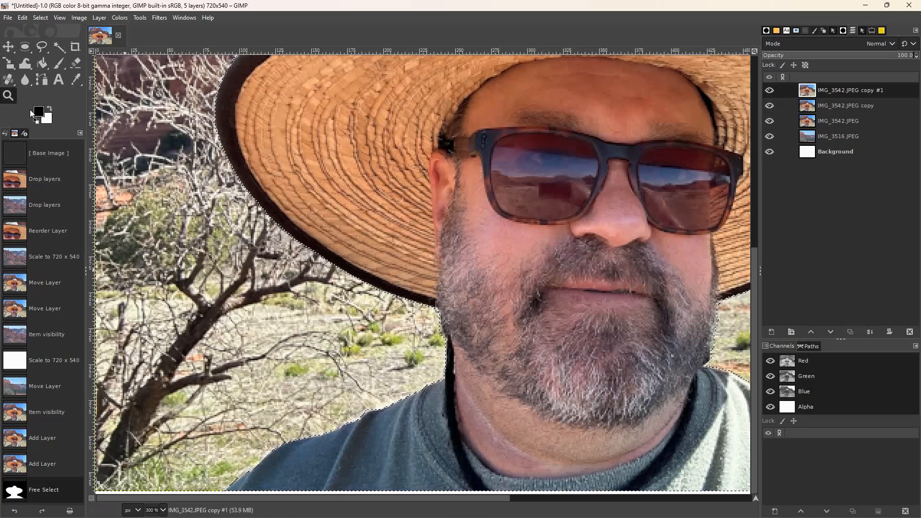
pyautogui.keyDown('ctrl'); pyautogui.click(324, 227); pyautogui.keyUp('ctrl')
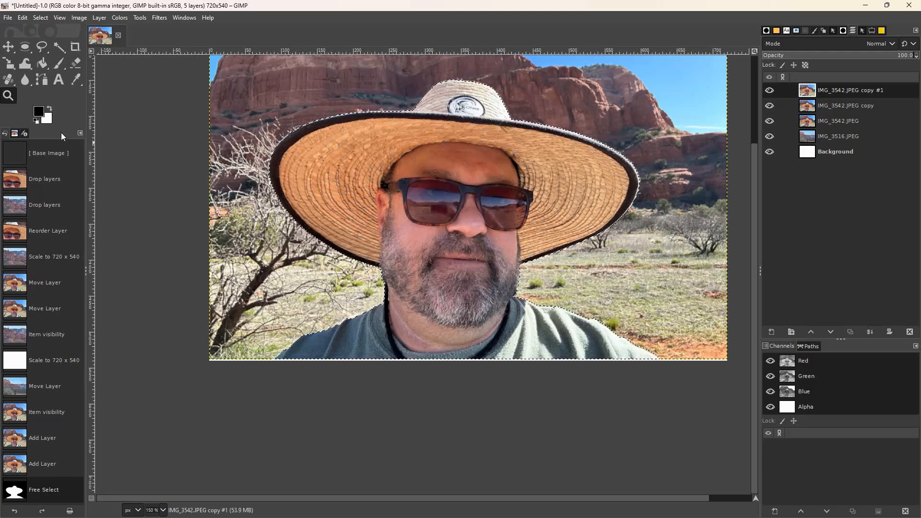
pyautogui.click(49, 106)
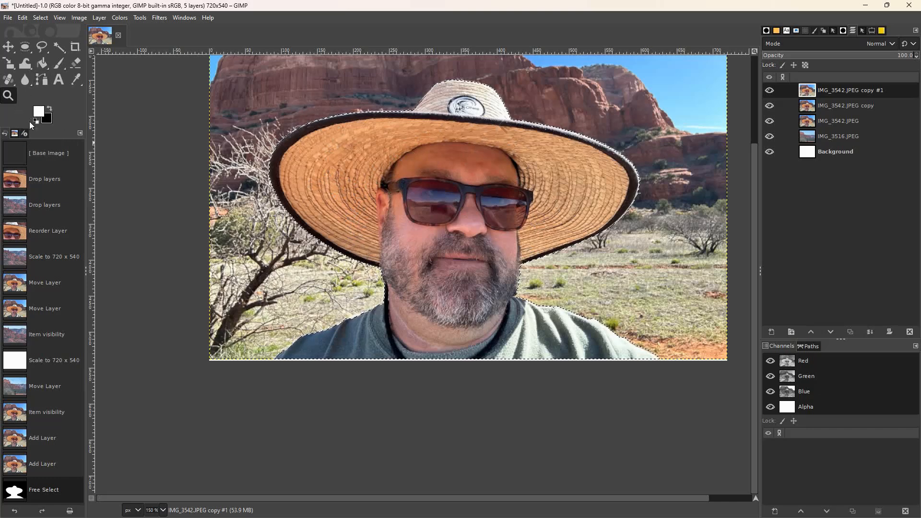
pyautogui.click(41, 67)
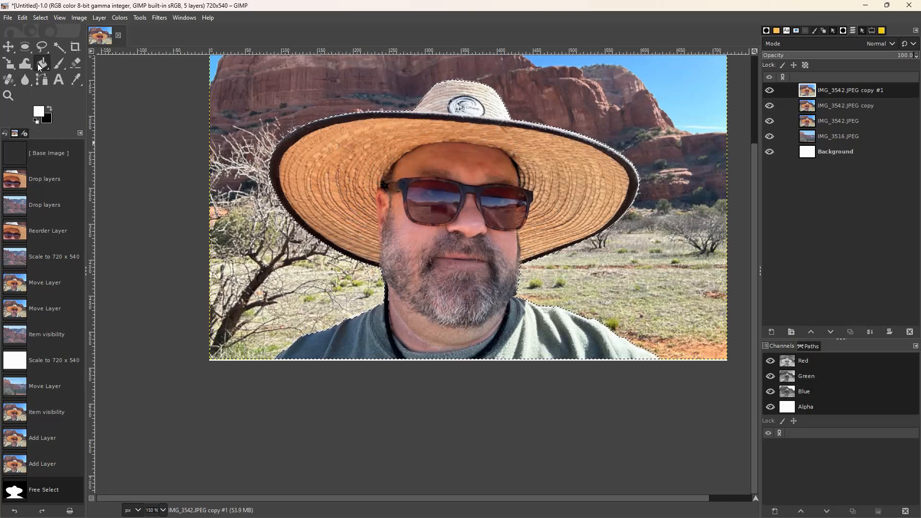
pyautogui.click(398, 213)
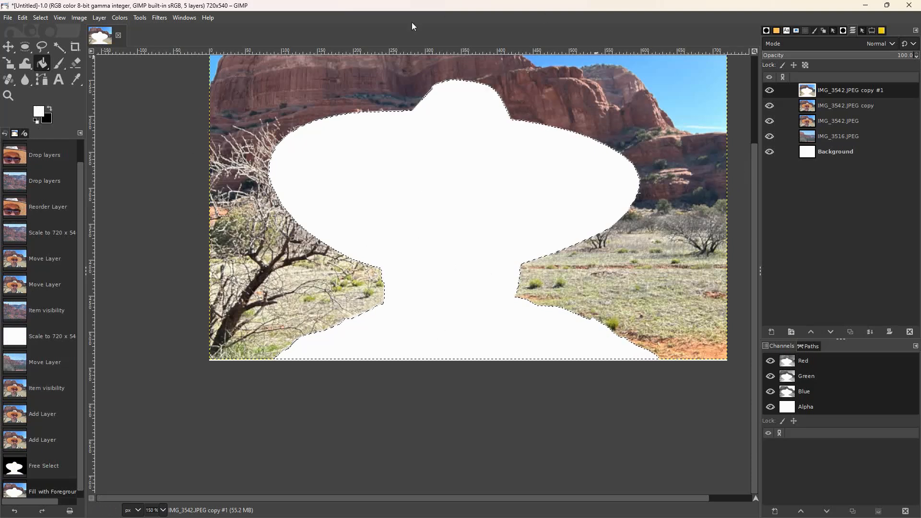
pyautogui.click(35, 18)
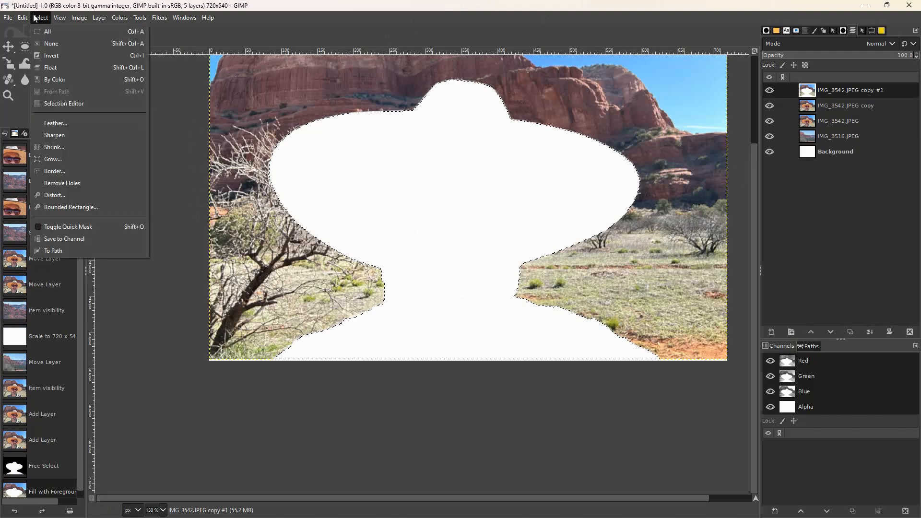
pyautogui.click(56, 59)
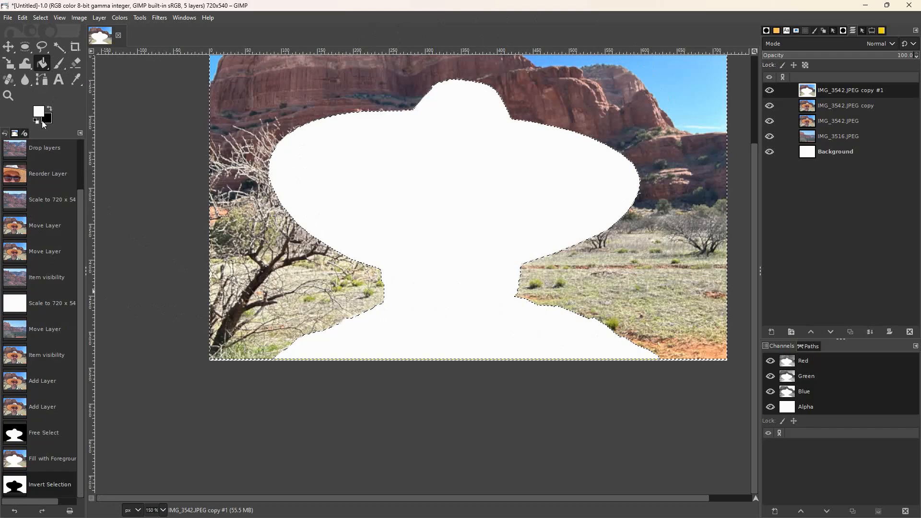
# Step: Fill the area around the man on the IMG_3542.JPEG copy #1 layer with black and clear the selection
pyautogui.click(49, 111)
pyautogui.click(41, 66)
pyautogui.click(234, 103)
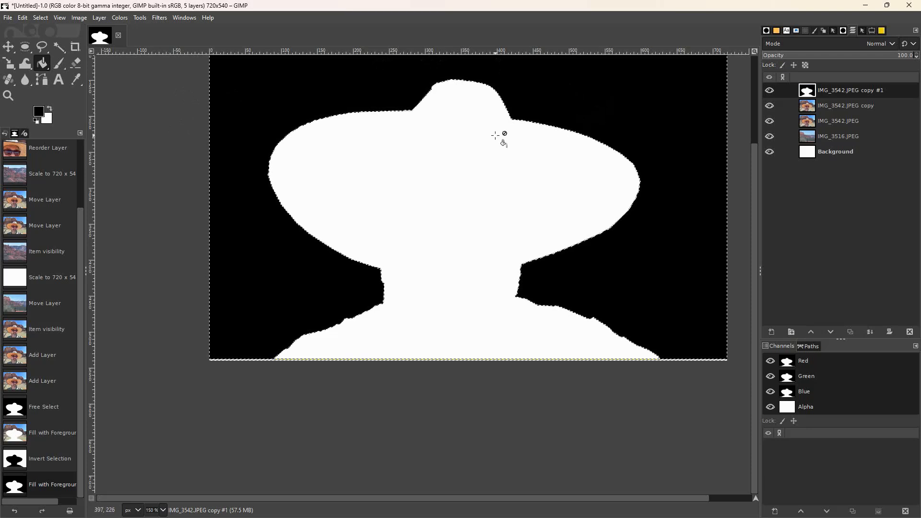
pyautogui.hotkey('shift', 'ctrl', 'a')
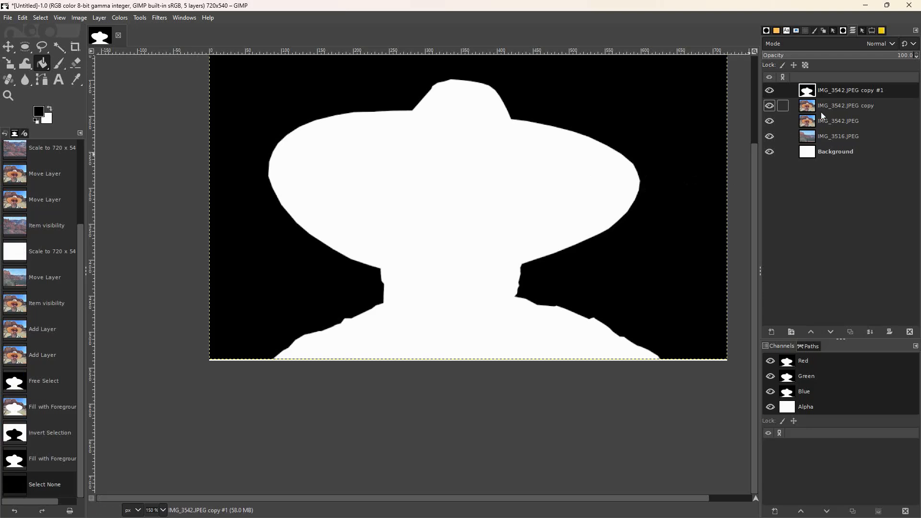
# Step: Duplicate the IMG_3542.JPEG copy #1 layer and fill the man's white silhouette on the duplicate with black, using a fuzzy selection
pyautogui.rightClick(836, 89)
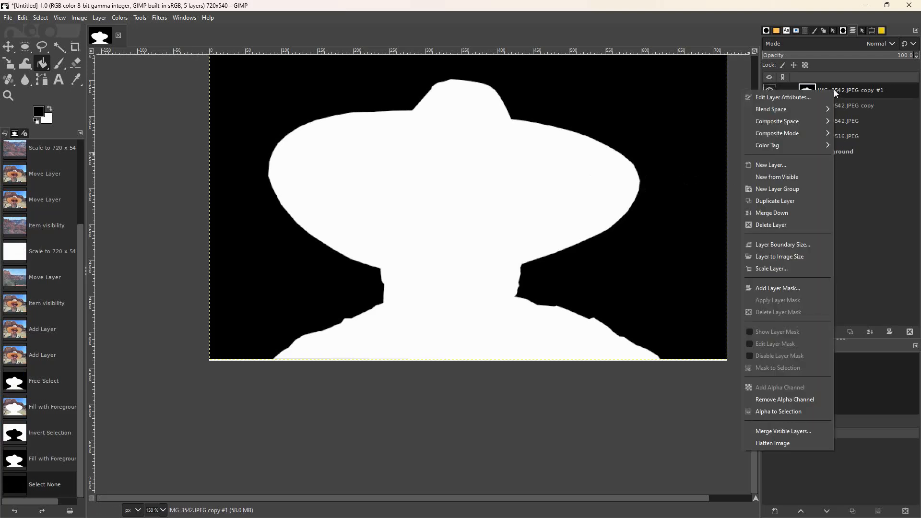
pyautogui.click(786, 199)
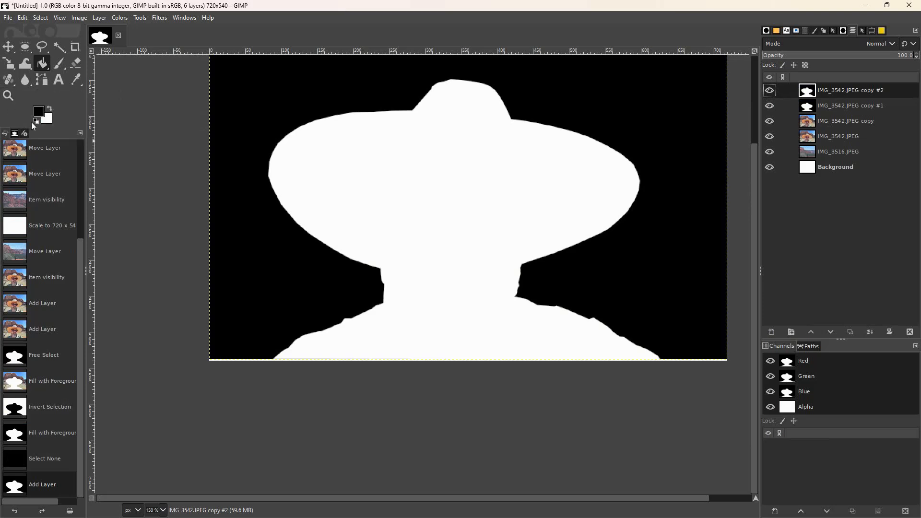
pyautogui.click(59, 47)
pyautogui.click(382, 197)
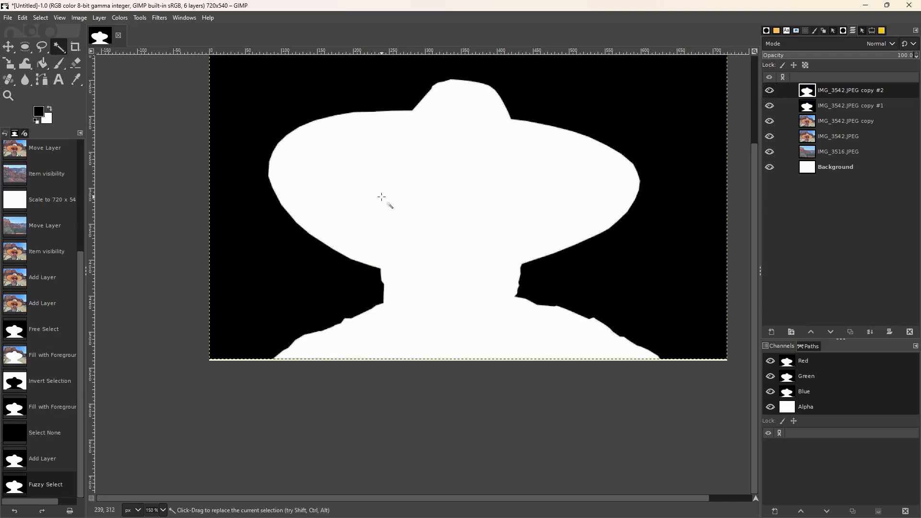
pyautogui.click(381, 197)
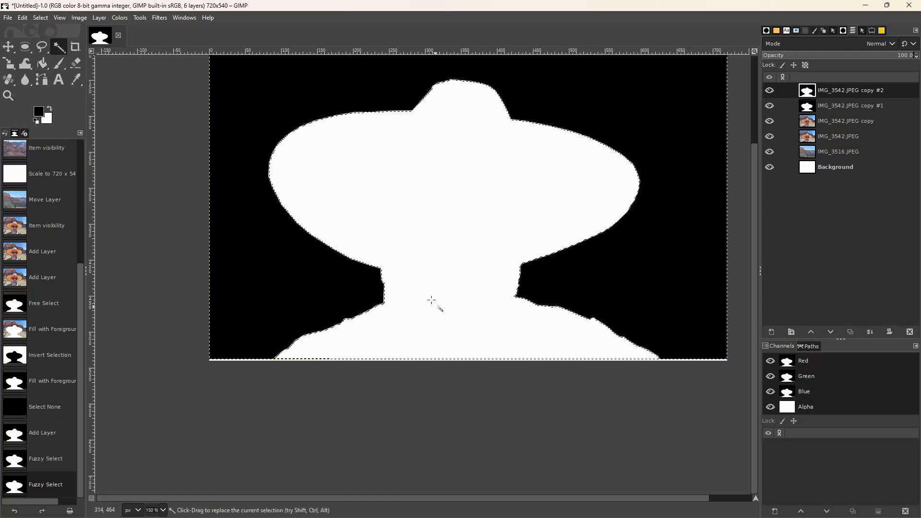
pyautogui.click(42, 62)
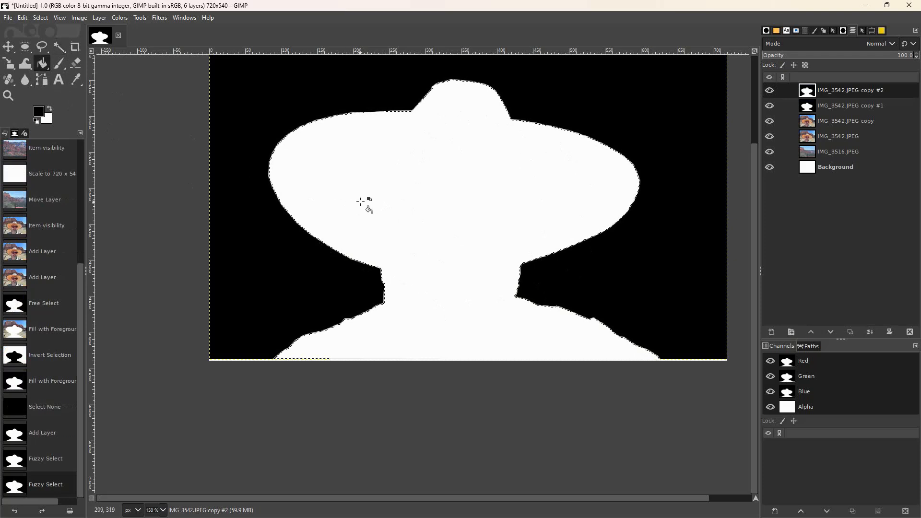
pyautogui.click(366, 202)
# Step: Invert the selection, fill the area around the black silhouette with white, and deselect everything
pyautogui.click(41, 17)
pyautogui.click(53, 56)
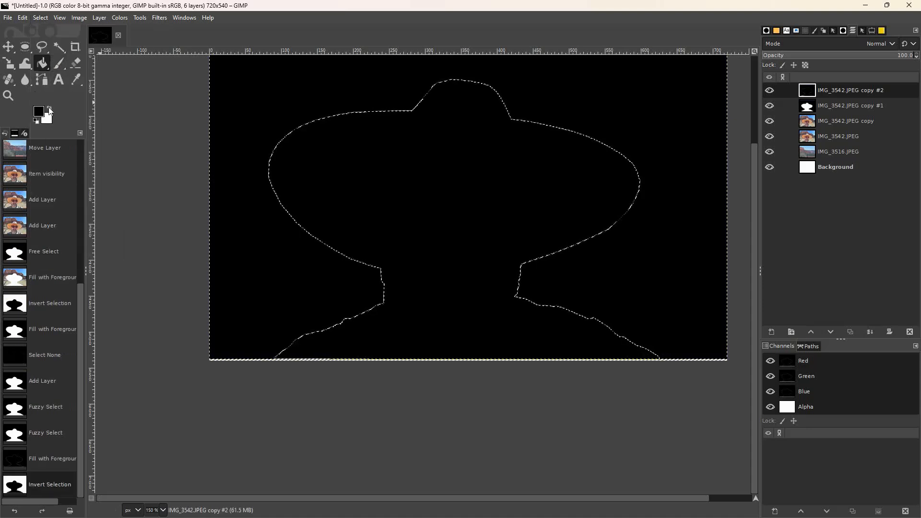
pyautogui.click(42, 64)
pyautogui.click(235, 116)
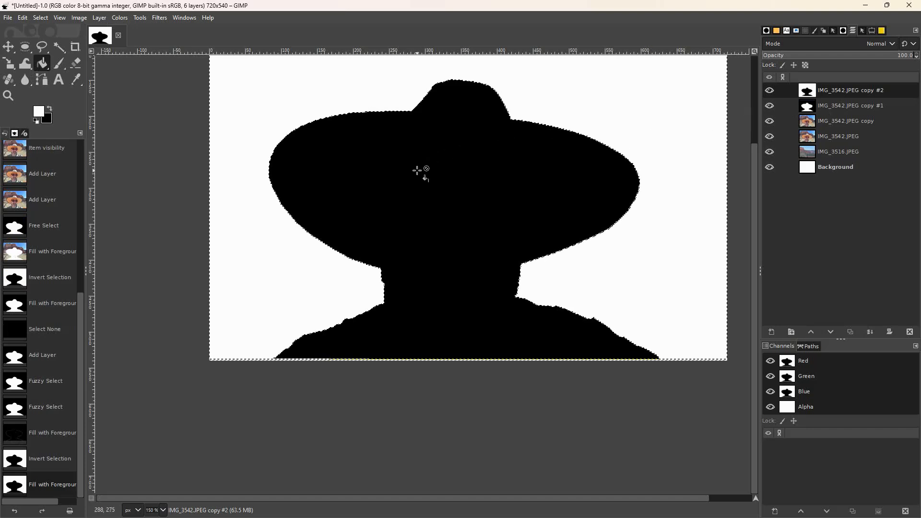
pyautogui.hotkey('ctrl', 'shift', 'a')
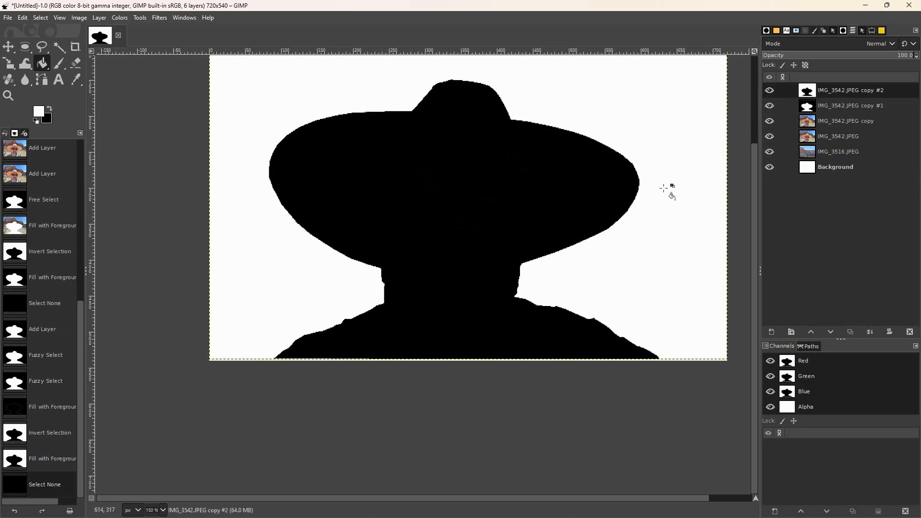
# Step: Move the IMG_3542.JPEG copy layer between the two silhouette layers, and leave all the layers visible
pyautogui.click(769, 90)
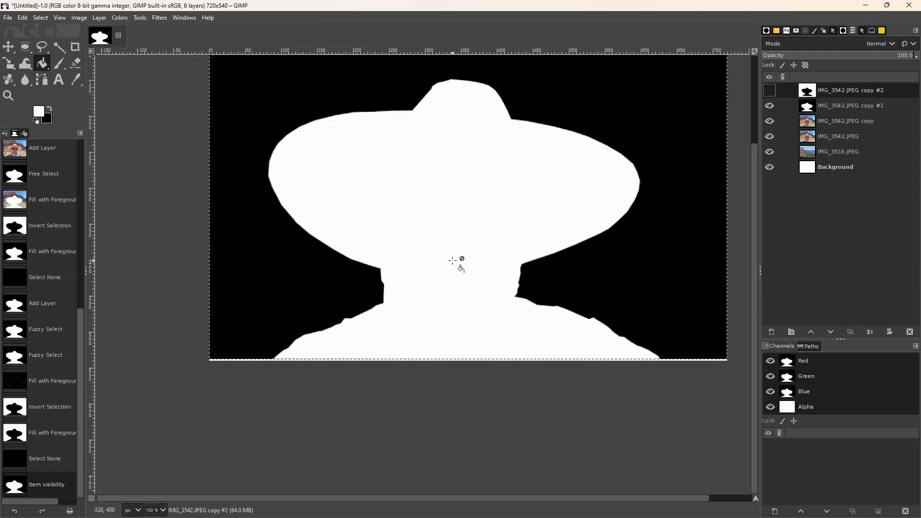
pyautogui.click(769, 90)
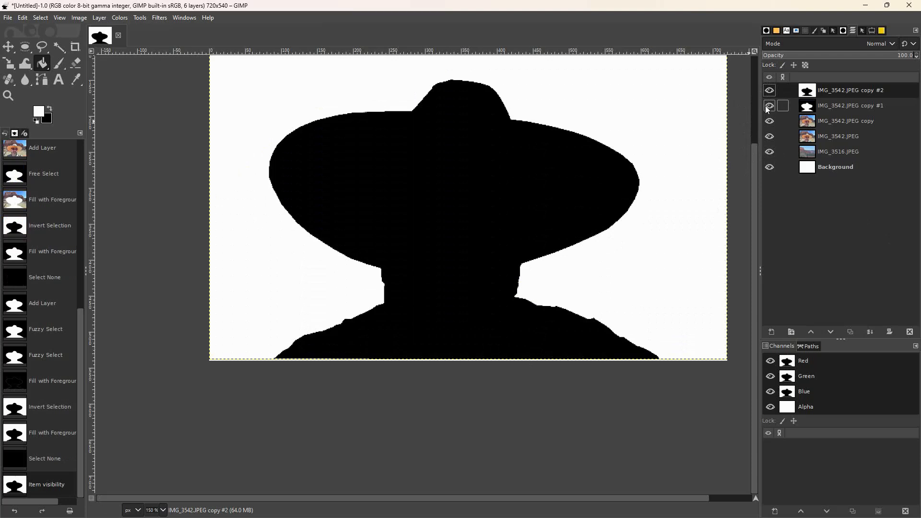
pyautogui.click(769, 90)
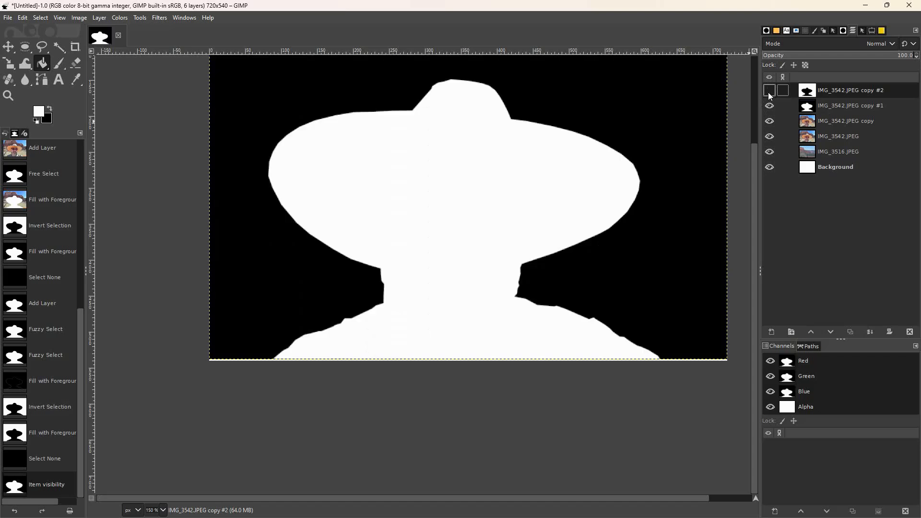
pyautogui.click(769, 105)
pyautogui.click(831, 123)
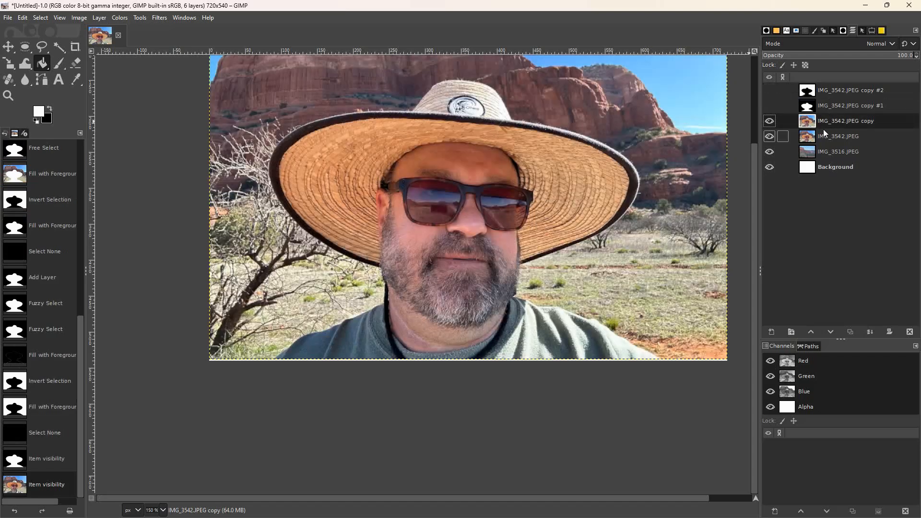
pyautogui.moveTo(824, 120); pyautogui.dragTo(821, 106)
pyautogui.click(770, 122)
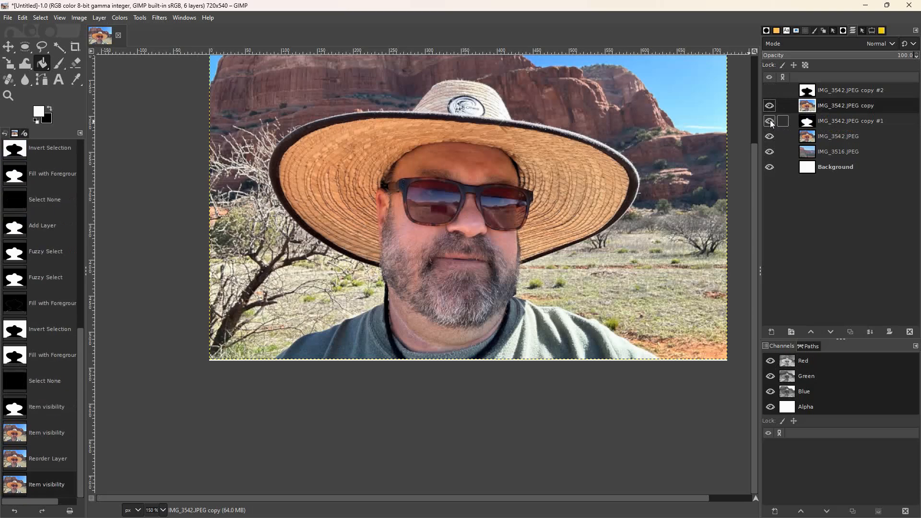
pyautogui.click(769, 90)
# Step: Check the order of the silhouette and photo layers by toggling their visibility, and make the IMG_3542.JPEG copy #2 layer active
pyautogui.click(825, 96)
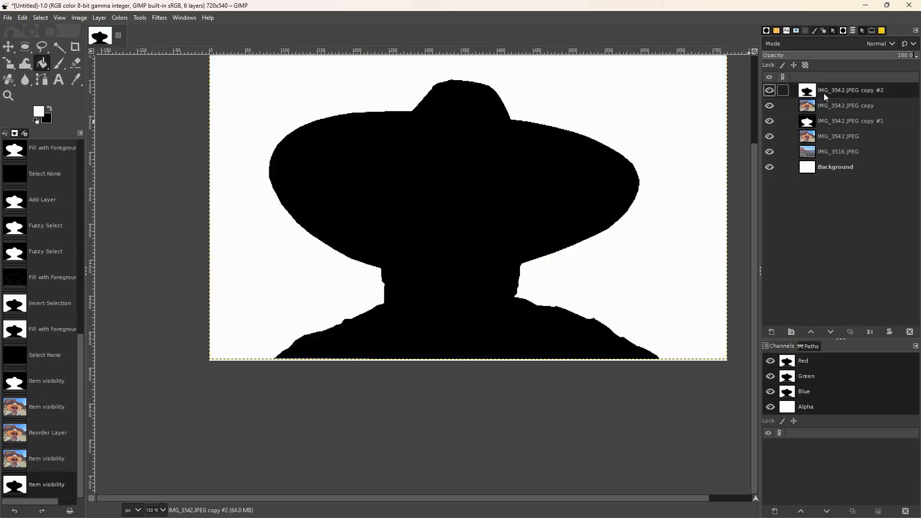
pyautogui.click(827, 109)
pyautogui.click(828, 97)
pyautogui.click(828, 108)
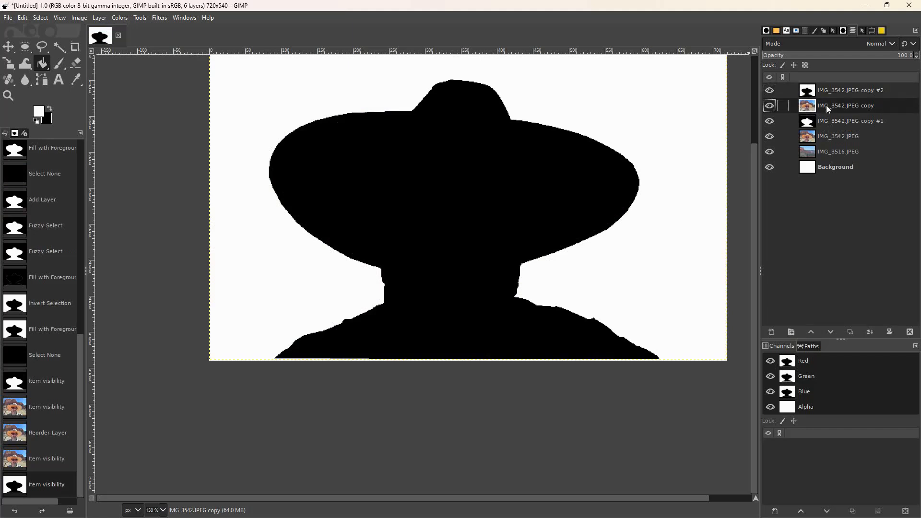
pyautogui.click(830, 96)
pyautogui.click(831, 105)
pyautogui.click(769, 90)
pyautogui.click(770, 105)
pyautogui.click(821, 123)
pyautogui.click(828, 137)
pyautogui.click(825, 125)
pyautogui.click(770, 106)
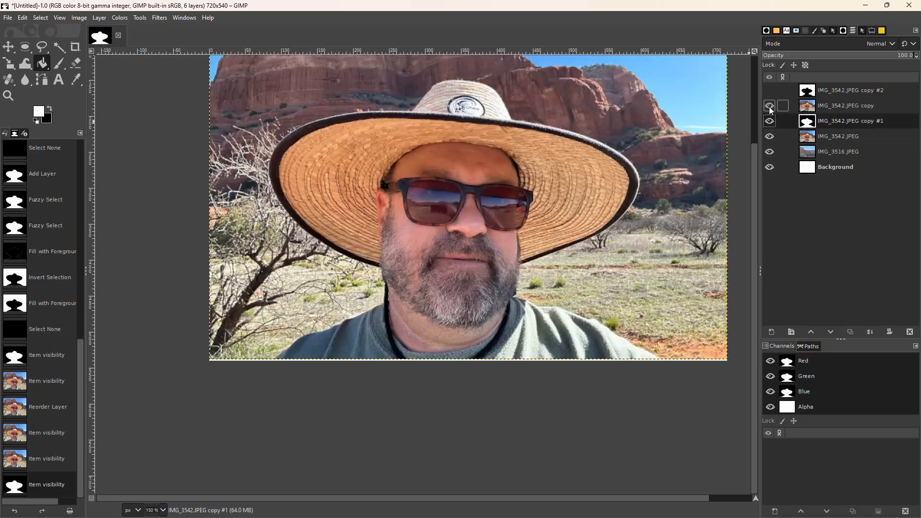
pyautogui.click(769, 90)
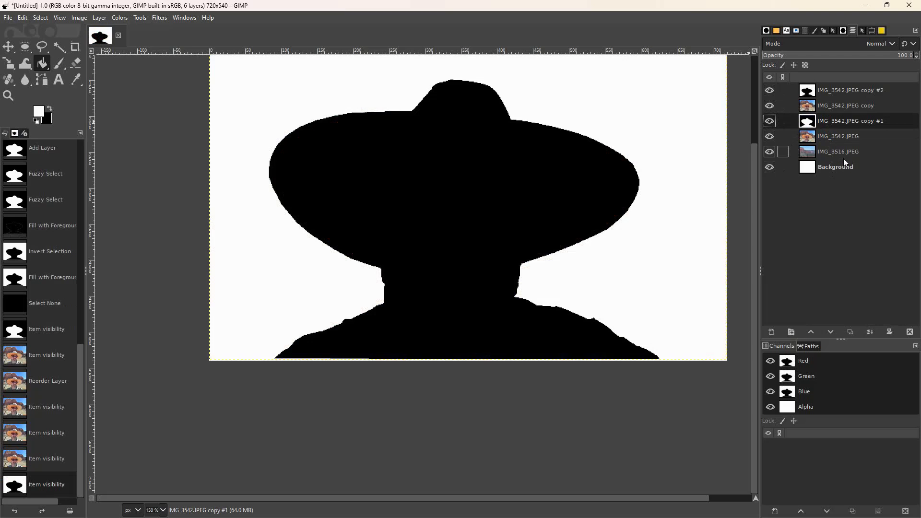
pyautogui.click(840, 105)
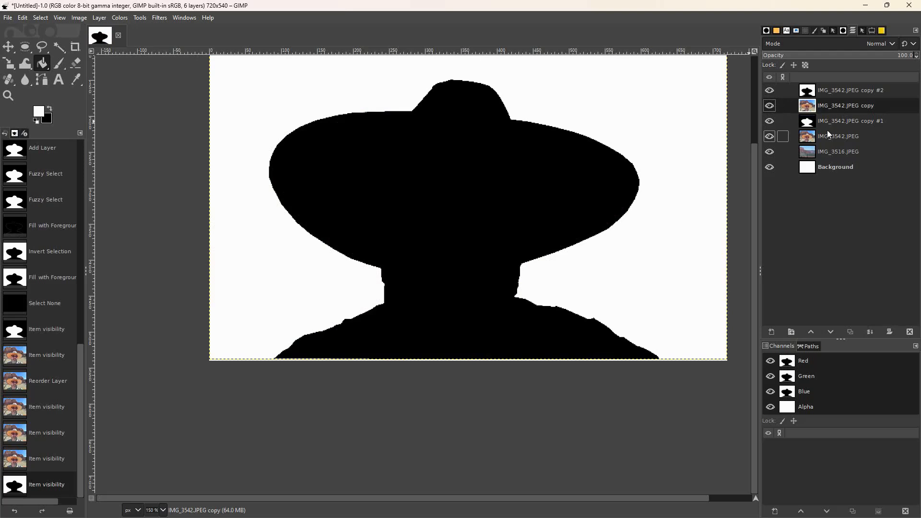
pyautogui.click(819, 92)
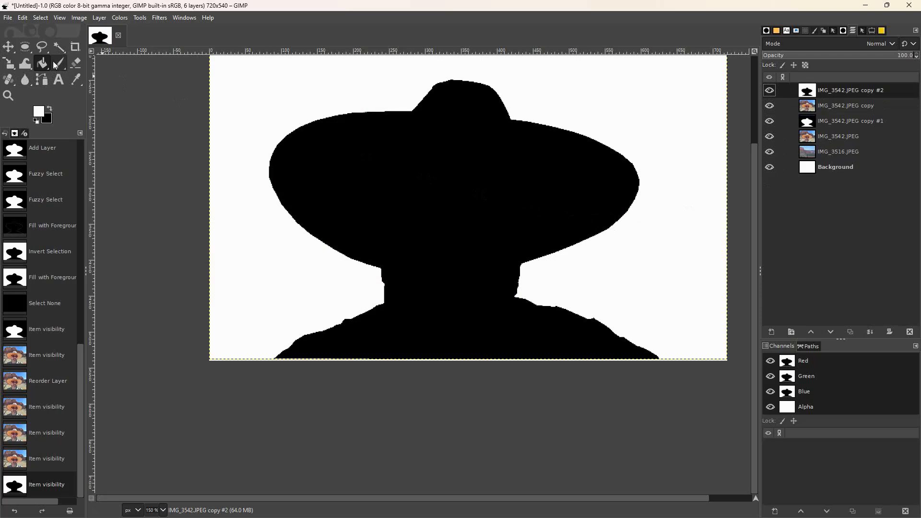
pyautogui.click(59, 47)
pyautogui.click(384, 191)
pyautogui.click(383, 191)
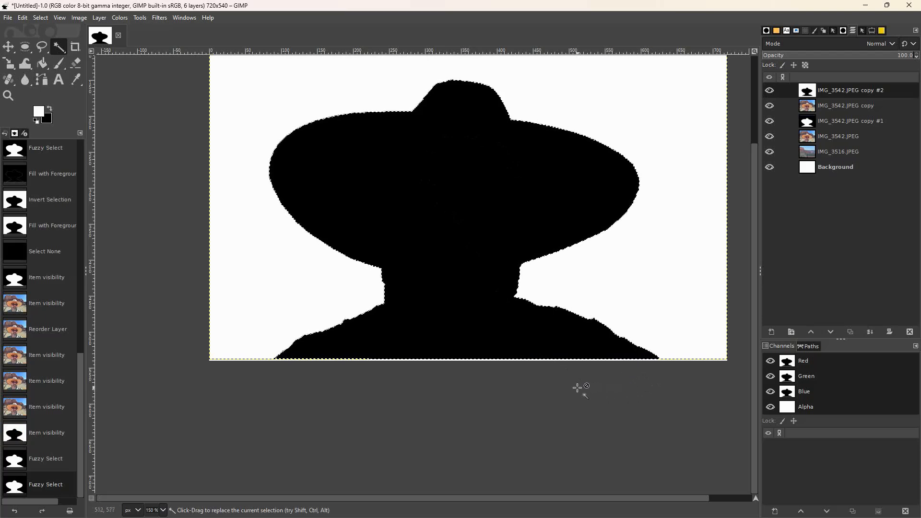
pyautogui.press('ctrl')
pyautogui.hotkey('ctrl', 'shift', 'a')
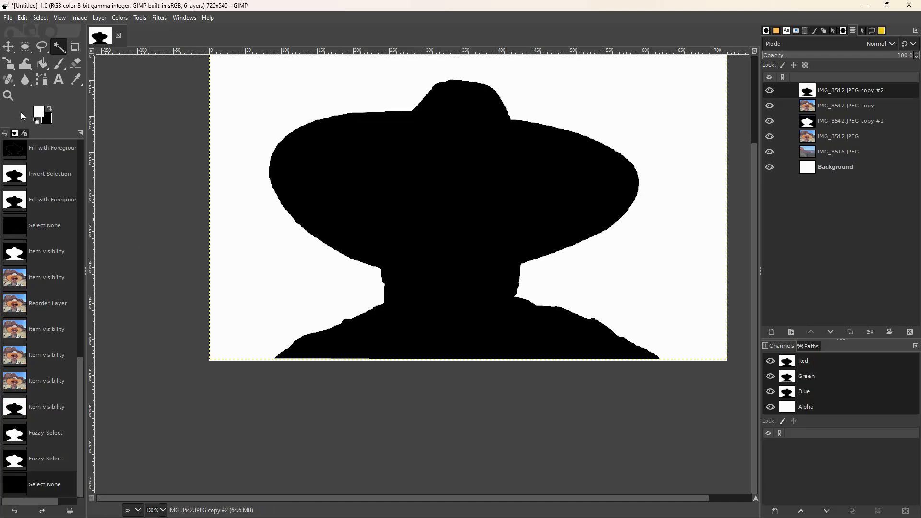
# Step: Outline a thin strip along the black silhouette's bottom edge, from one shoulder corner to the other, as a closed free selection
pyautogui.click(8, 96)
pyautogui.click(378, 266)
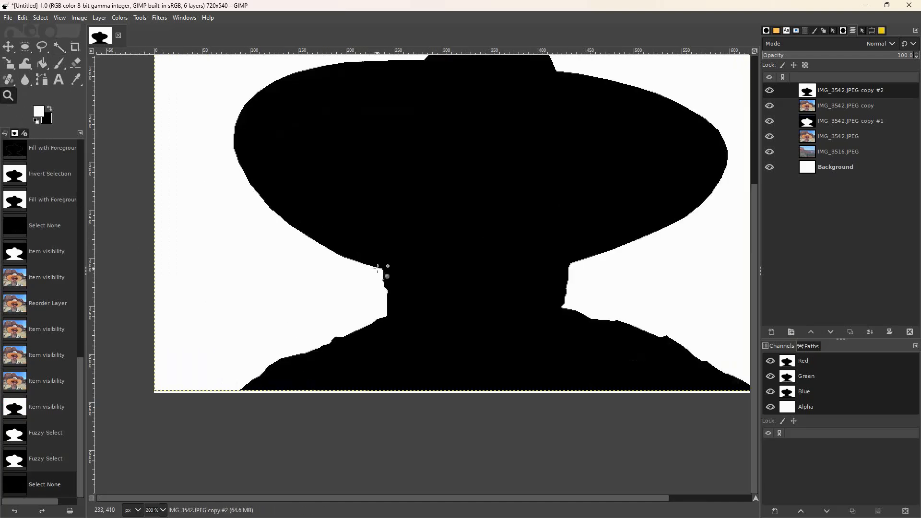
pyautogui.click(278, 392)
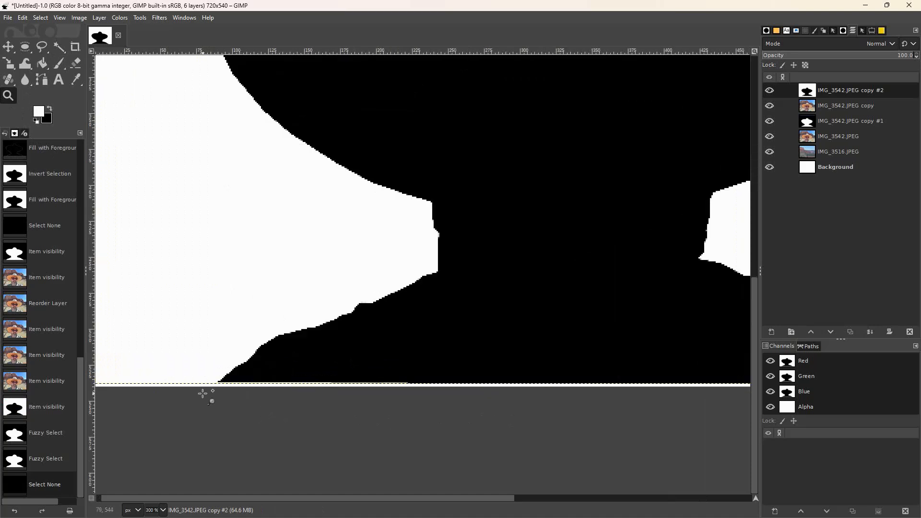
pyautogui.click(42, 46)
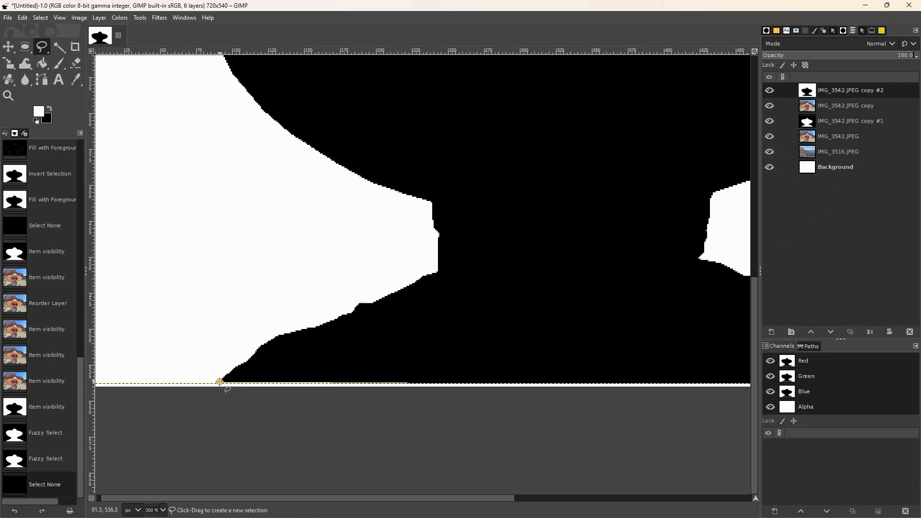
pyautogui.click(210, 391)
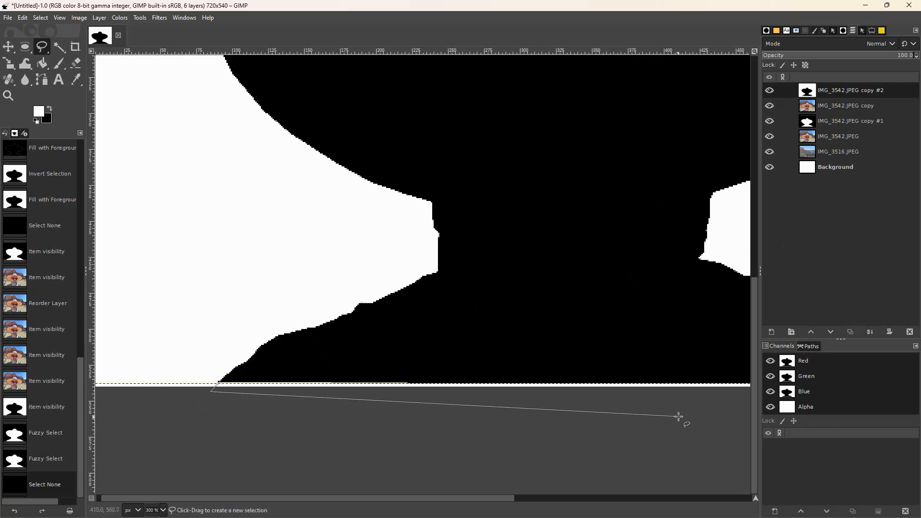
pyautogui.moveTo(516, 499); pyautogui.dragTo(749, 499)
pyautogui.click(622, 392)
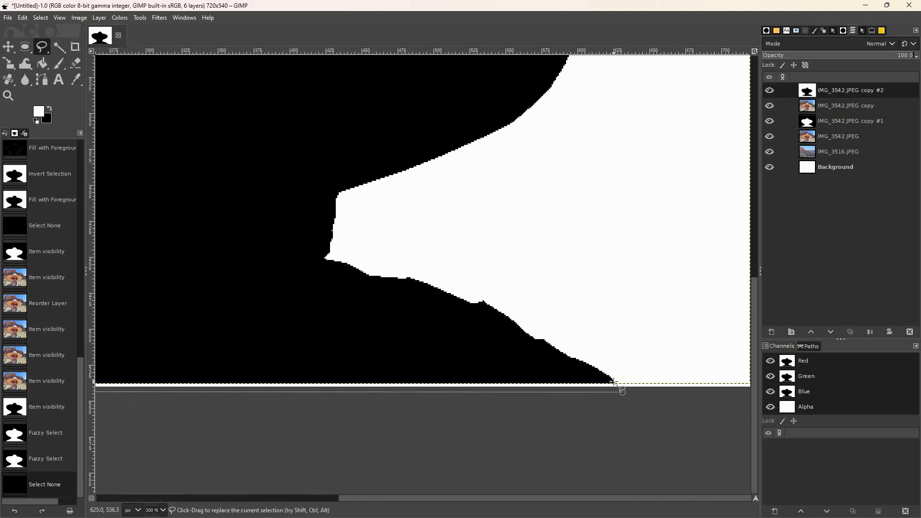
pyautogui.click(612, 380)
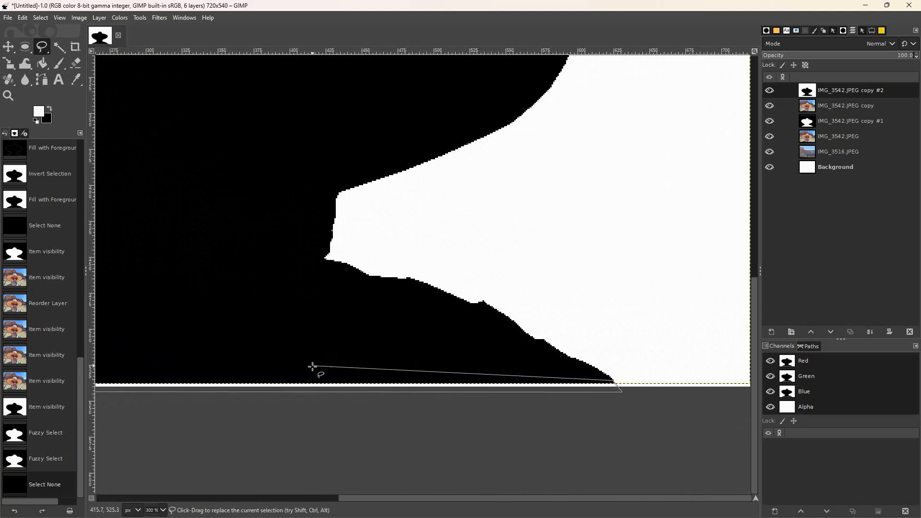
pyautogui.moveTo(355, 503); pyautogui.dragTo(113, 501)
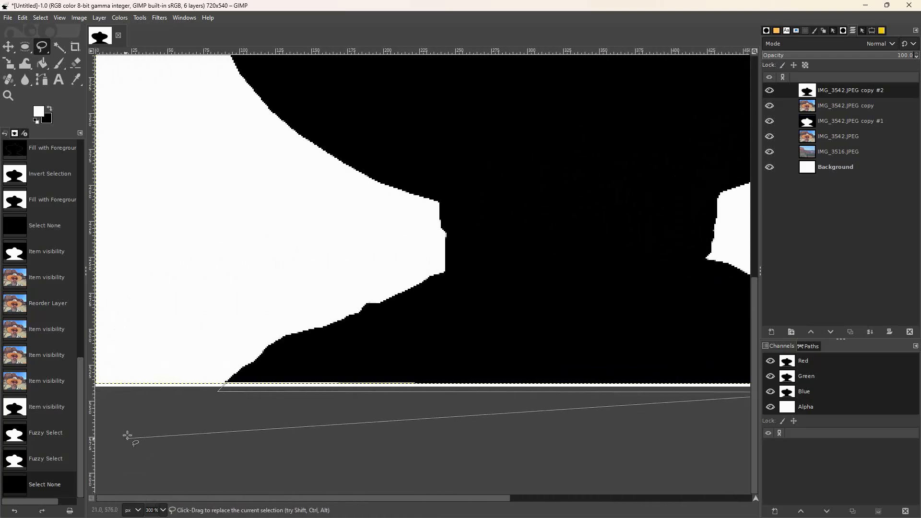
pyautogui.doubleClick(226, 382)
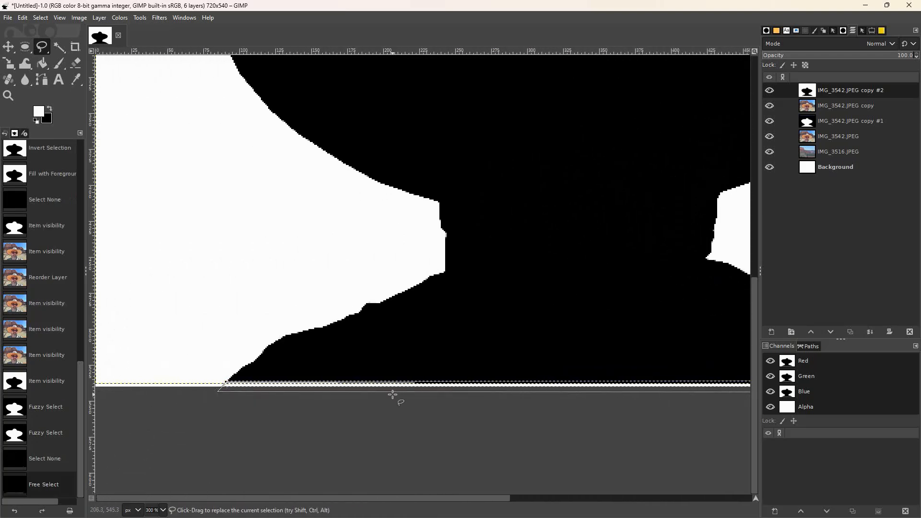
# Step: Fill the selected strip under the silhouette on the IMG_3542.JPEG copy #2 layer with black and clear the selection
pyautogui.click(42, 63)
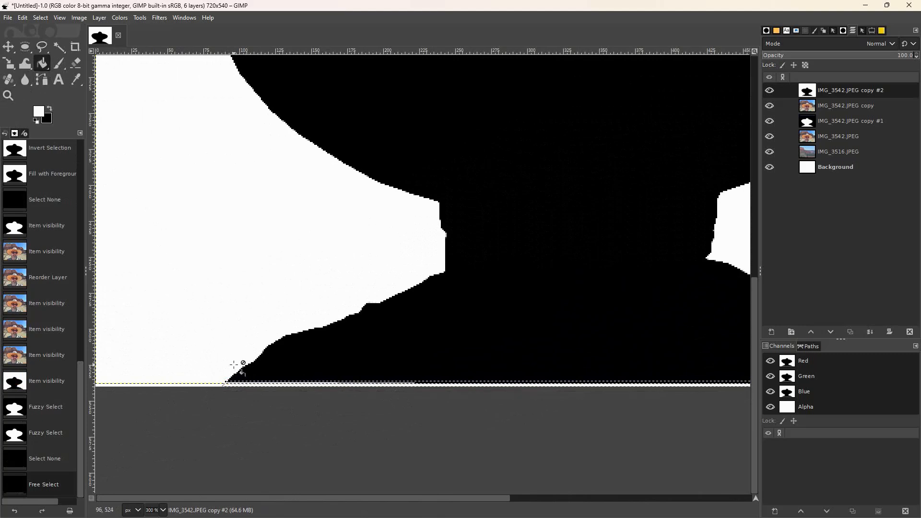
pyautogui.click(50, 108)
pyautogui.click(312, 383)
pyautogui.click(315, 384)
pyautogui.click(315, 384)
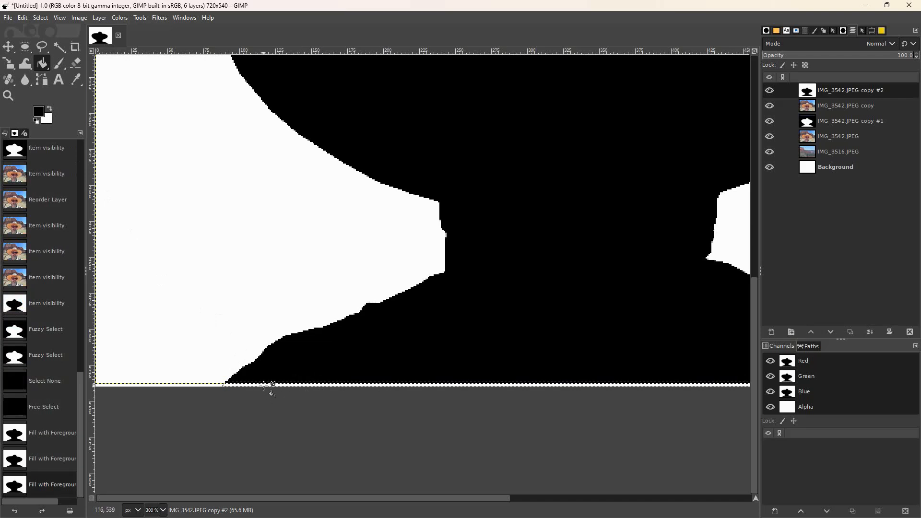
pyautogui.moveTo(487, 498); pyautogui.dragTo(678, 513)
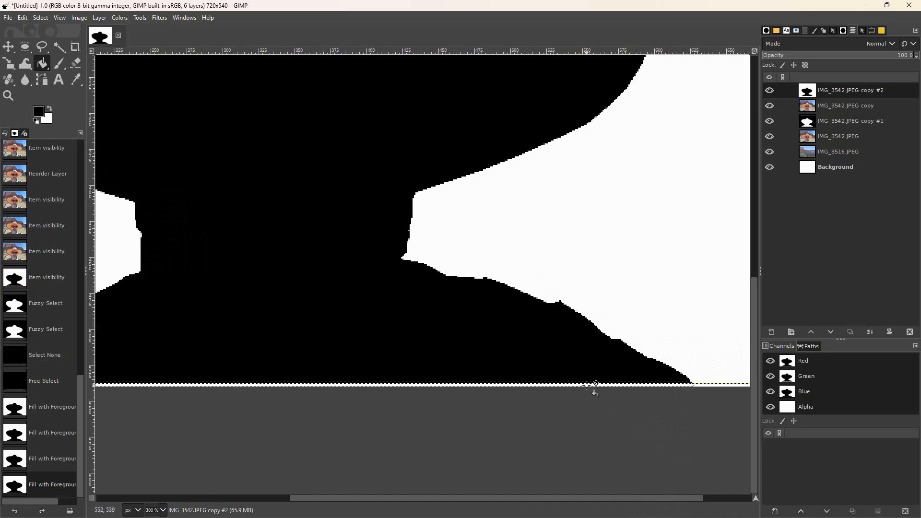
pyautogui.hotkey('ctrl', 'shift', 'a')
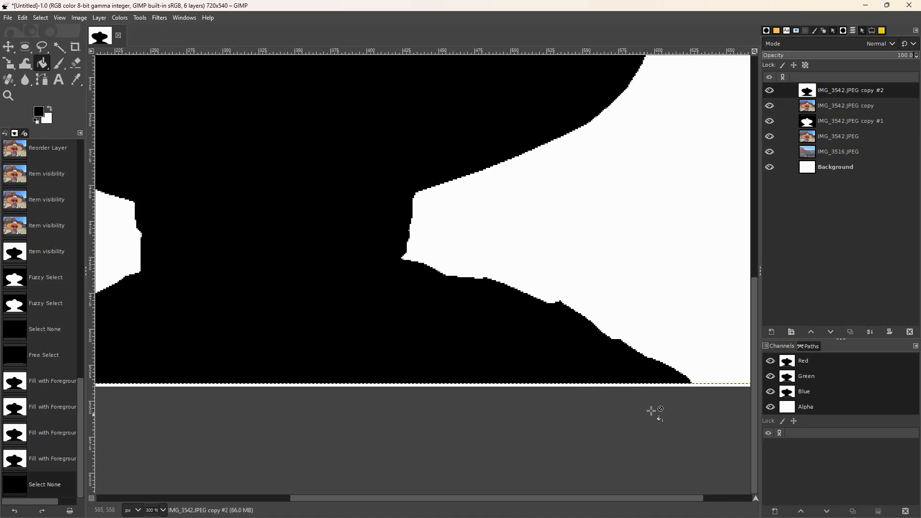
# Step: Outline the thin white strip along the black silhouette's bottom edge again, from shoulder corner to shoulder corner, as a closed free selection
pyautogui.click(41, 47)
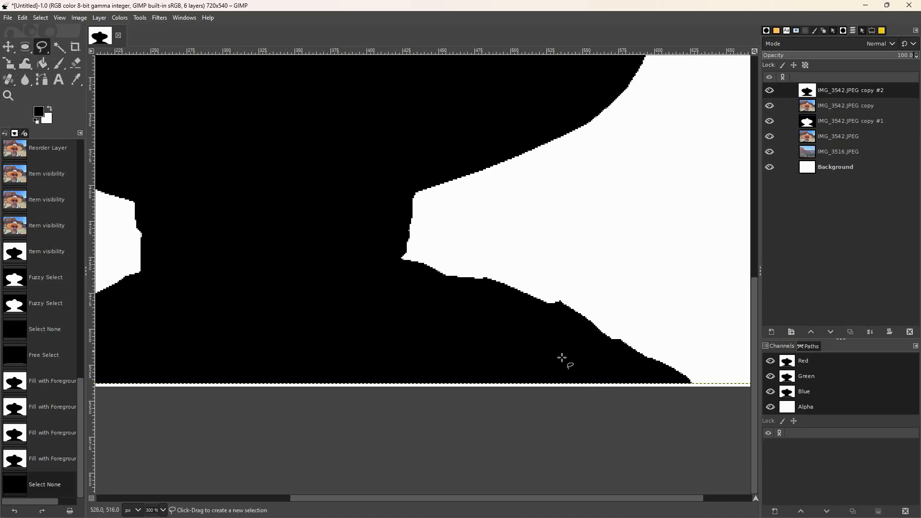
pyautogui.click(690, 381)
pyautogui.click(708, 396)
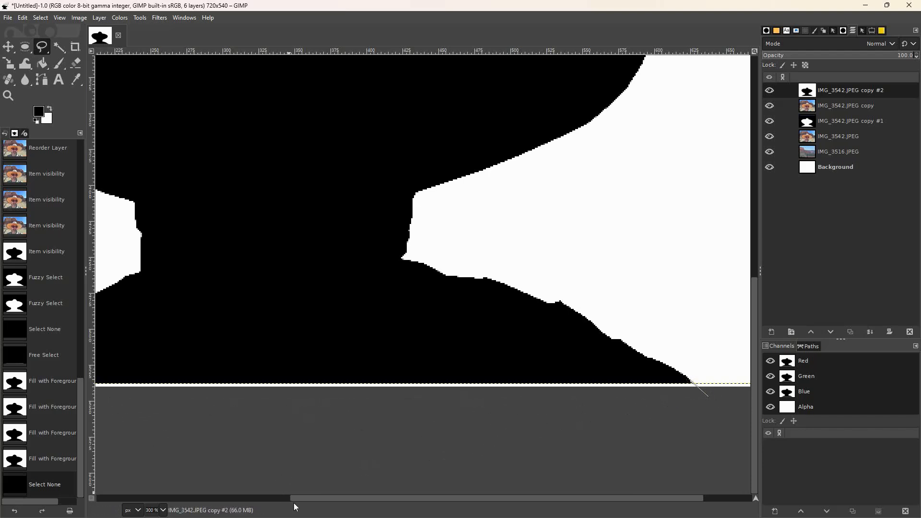
pyautogui.moveTo(295, 499); pyautogui.dragTo(121, 481)
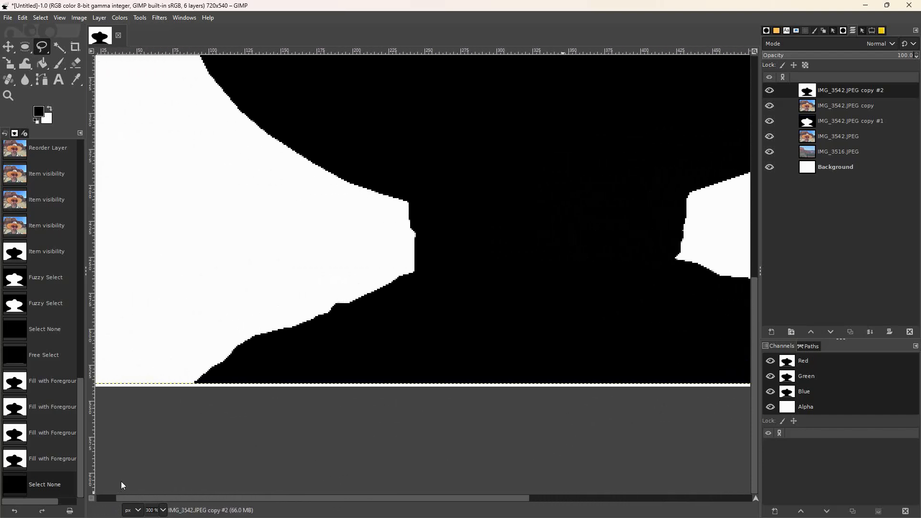
pyautogui.click(186, 397)
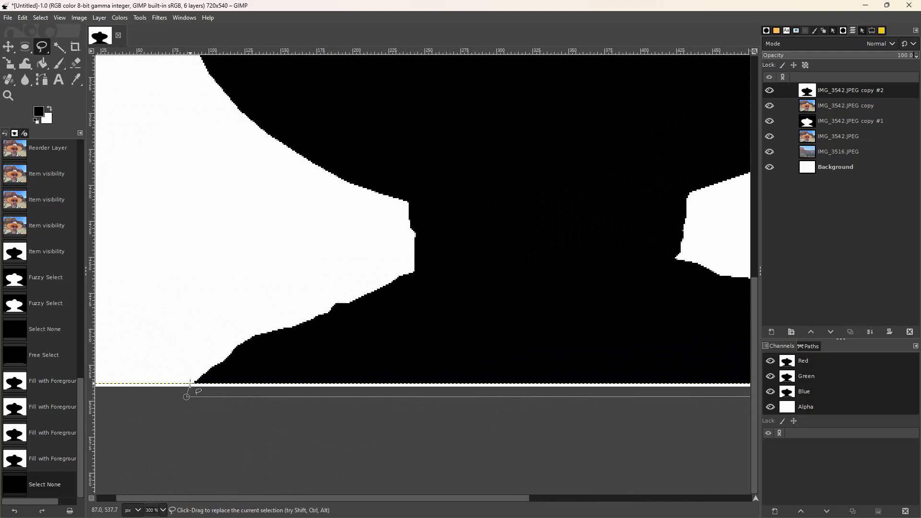
pyautogui.click(186, 389)
pyautogui.click(196, 381)
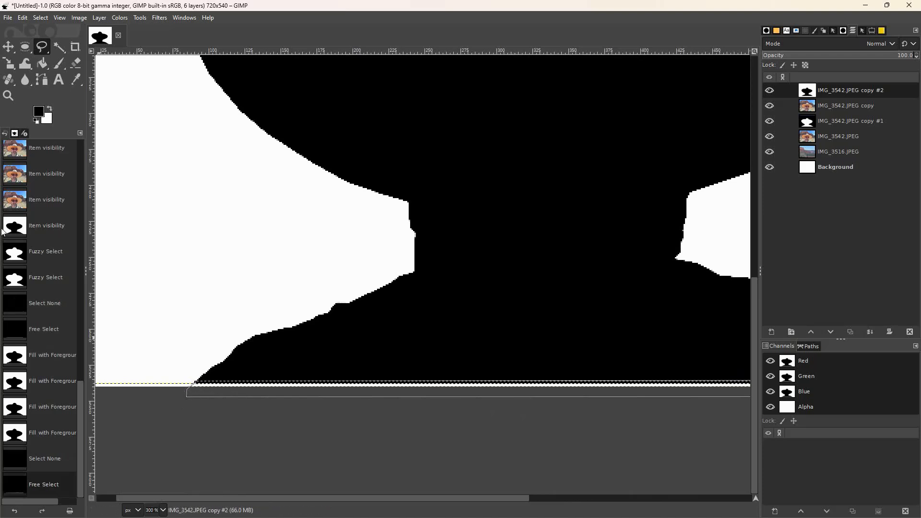
# Step: Fill the newly selected bottom strip on the IMG_3542.JPEG copy #2 layer with black and clear the selection
pyautogui.click(46, 62)
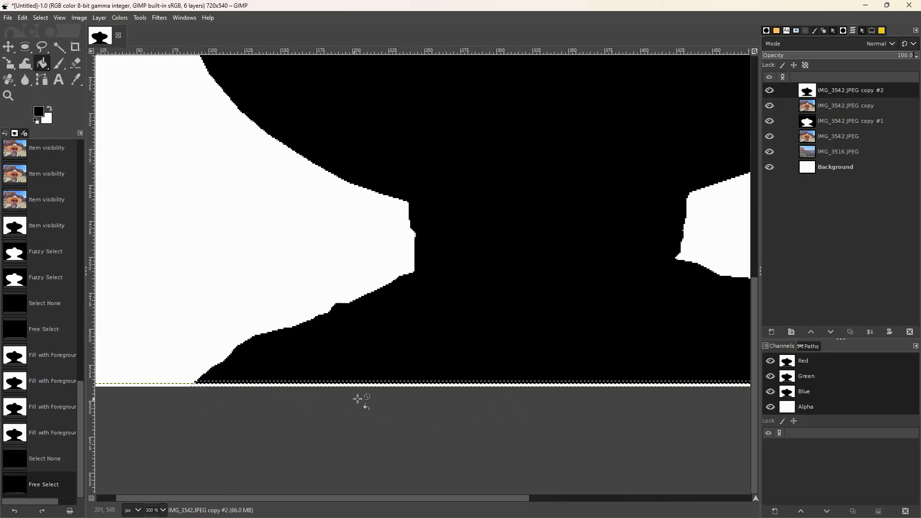
pyautogui.click(392, 385)
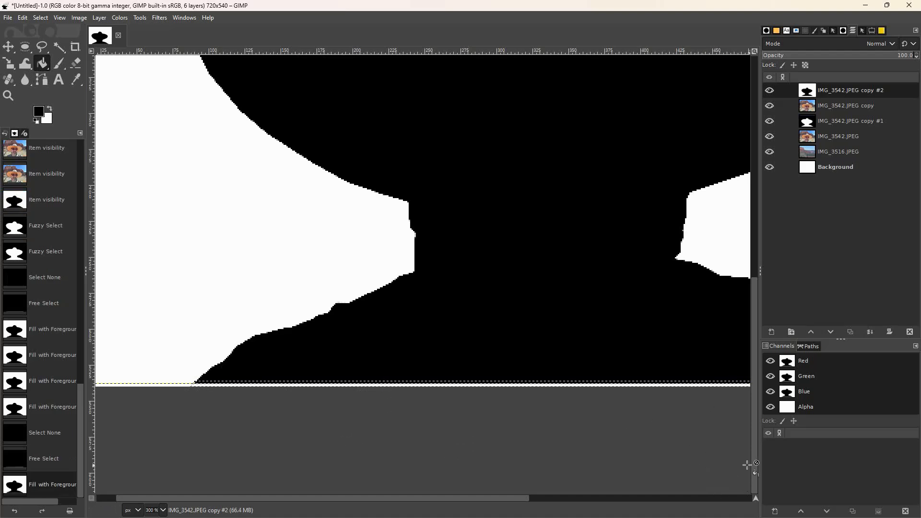
pyautogui.moveTo(506, 499); pyautogui.dragTo(683, 503)
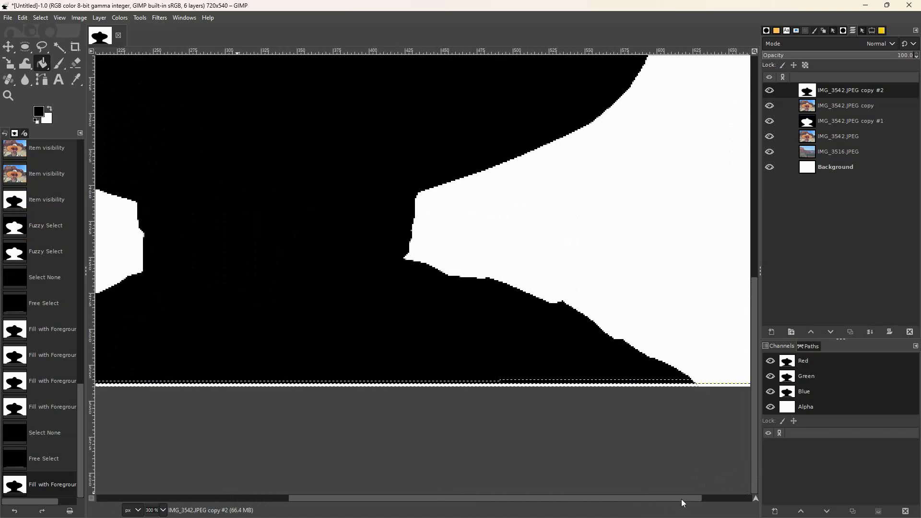
pyautogui.click(686, 388)
pyautogui.click(687, 386)
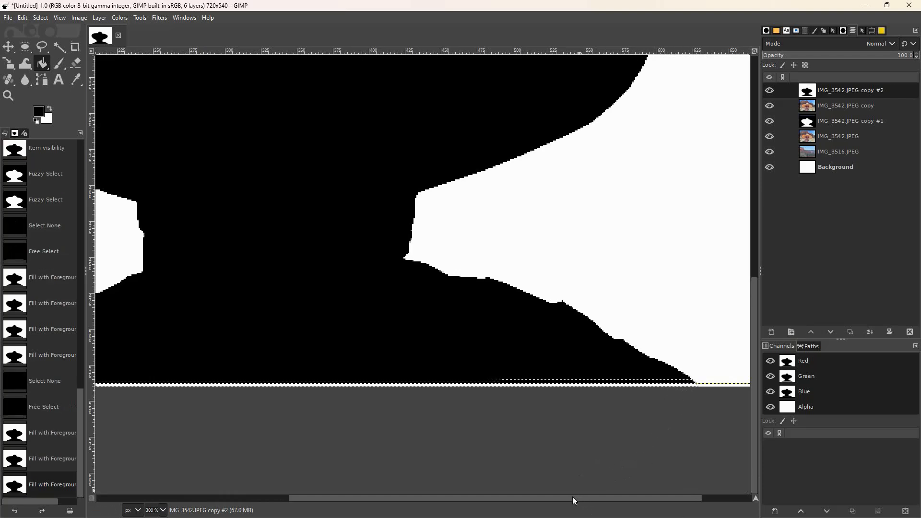
pyautogui.hotkey('ctrl', 'shift', 'a')
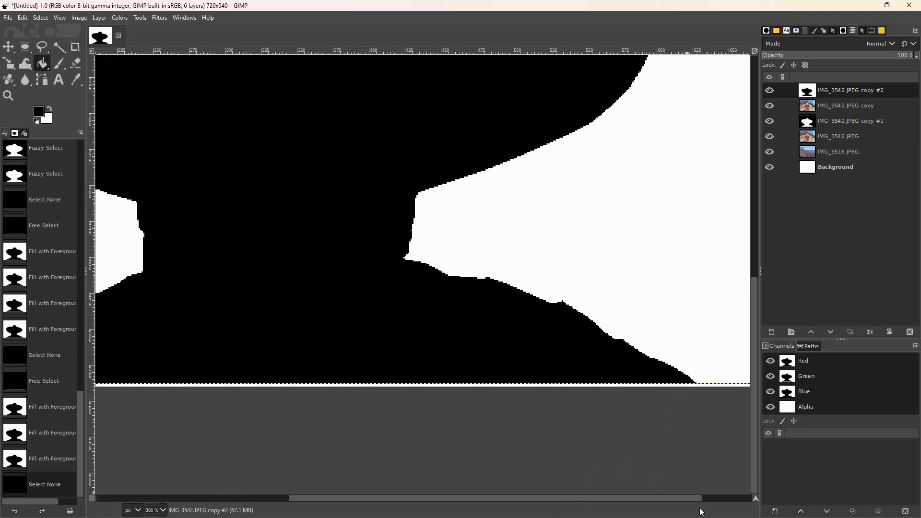
# Step: Fuzzy-select the whole black silhouette on the IMG_3542.JPEG copy #2 layer and copy it to the clipboard
pyautogui.moveTo(692, 499); pyautogui.dragTo(743, 502)
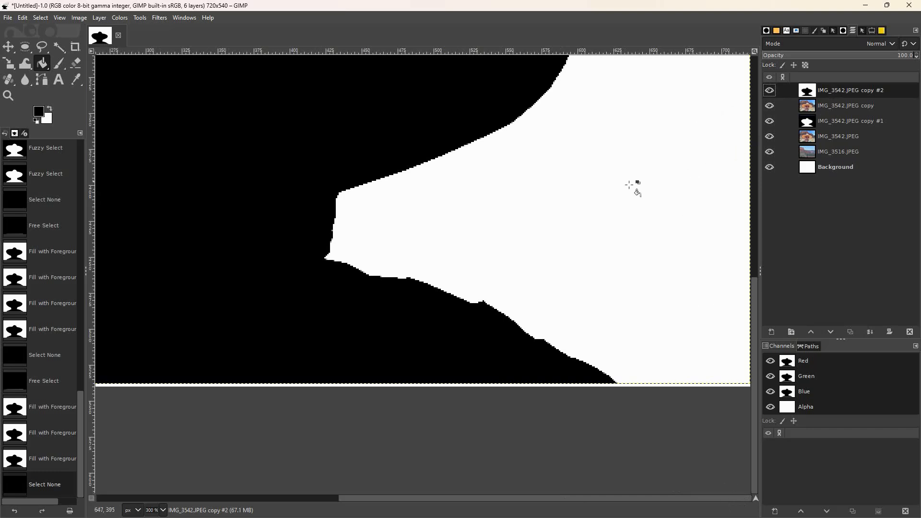
pyautogui.press('z')
pyautogui.keyDown('ctrl'); pyautogui.click(275, 267); pyautogui.keyUp('ctrl')
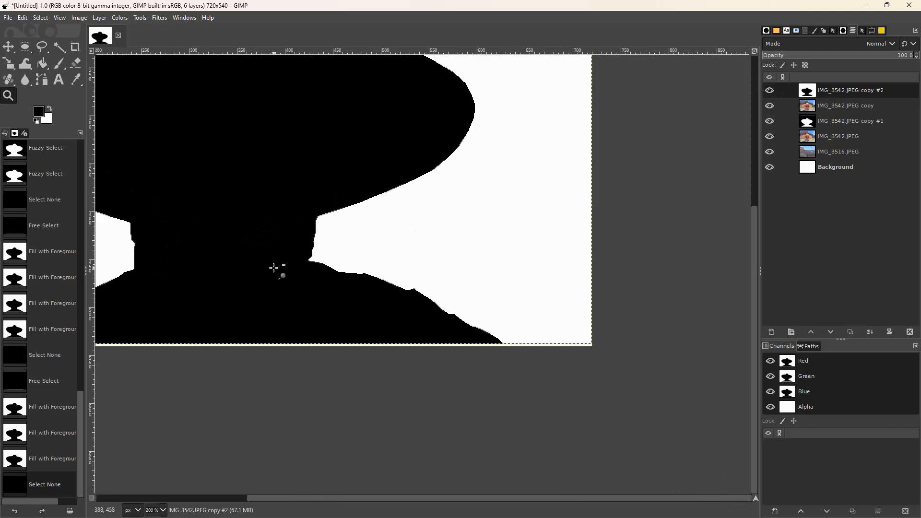
pyautogui.keyDown('ctrl'); pyautogui.click(274, 267); pyautogui.keyUp('ctrl')
pyautogui.keyDown('ctrl'); pyautogui.click(274, 268); pyautogui.keyUp('ctrl')
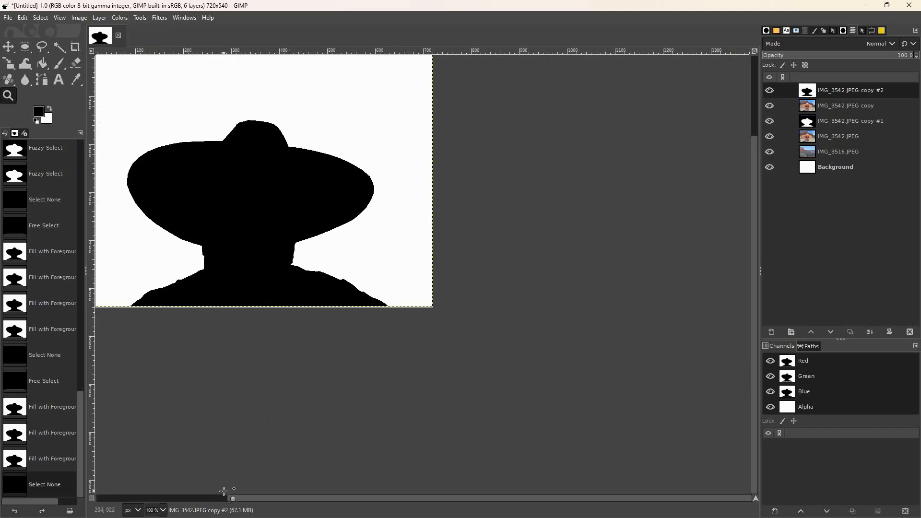
pyautogui.moveTo(235, 502); pyautogui.dragTo(169, 502)
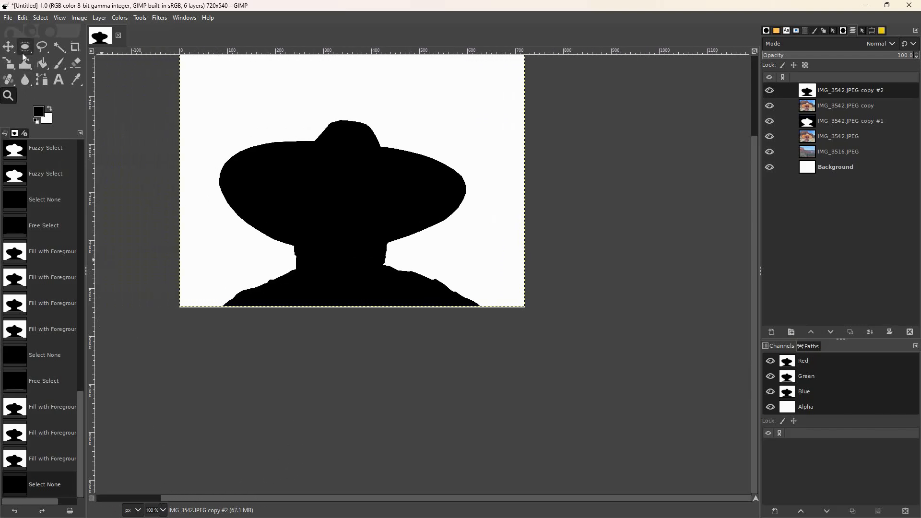
pyautogui.click(59, 46)
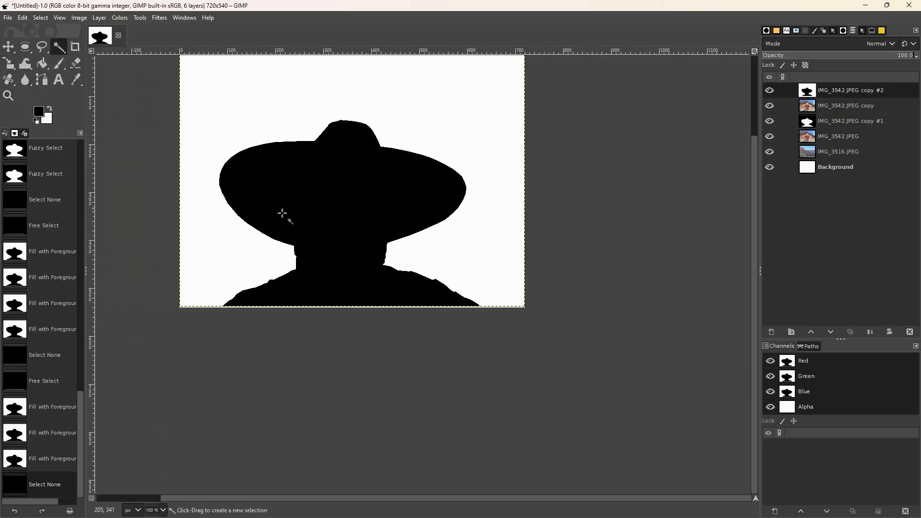
pyautogui.click(327, 191)
pyautogui.click(327, 205)
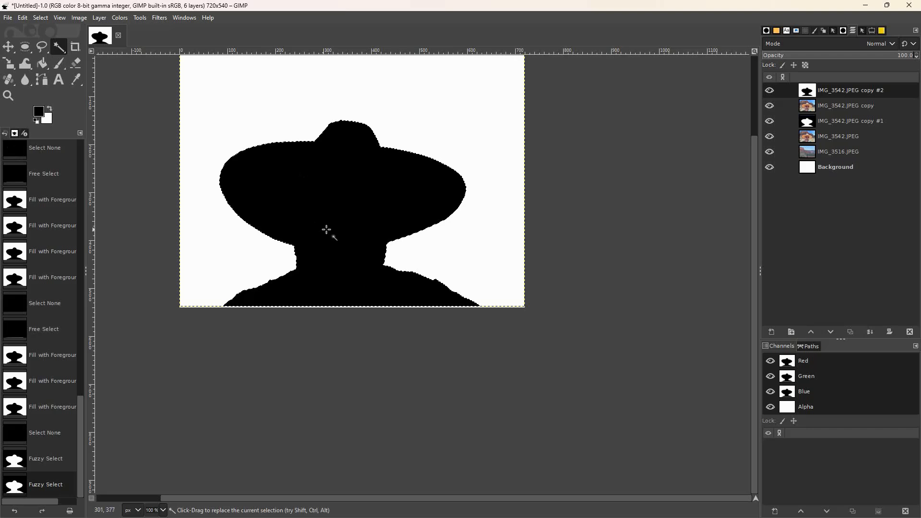
pyautogui.press('ctrl')
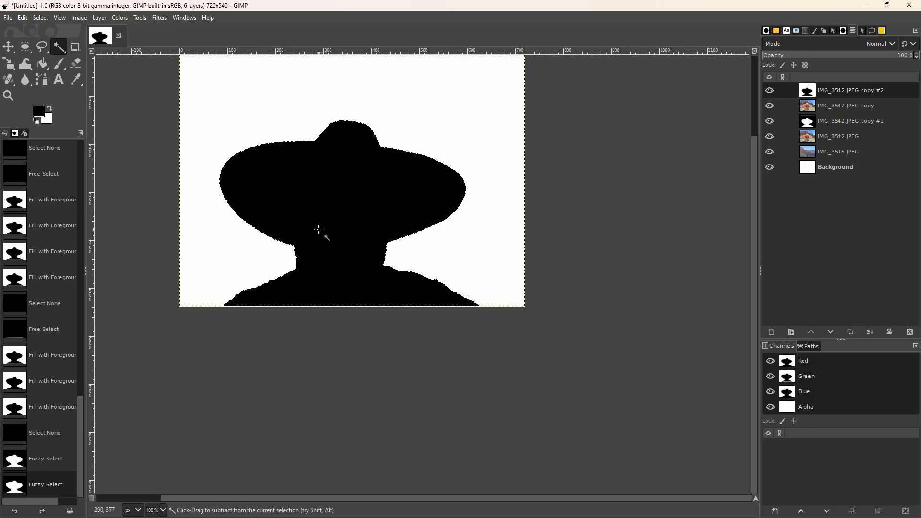
pyautogui.hotkey('ctrl', 'c')
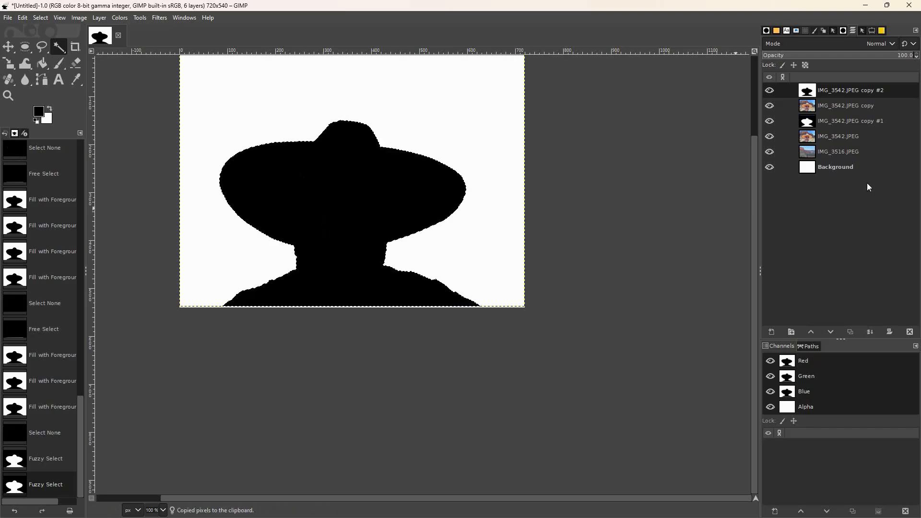
# Step: Add a White (full opacity) layer mask to the IMG_3542.JPEG copy layer
pyautogui.click(850, 100)
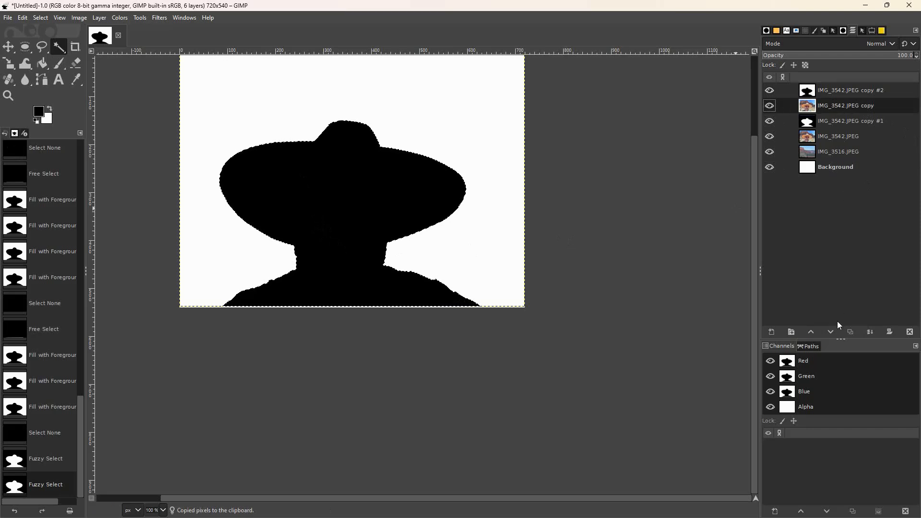
pyautogui.rightClick(831, 102)
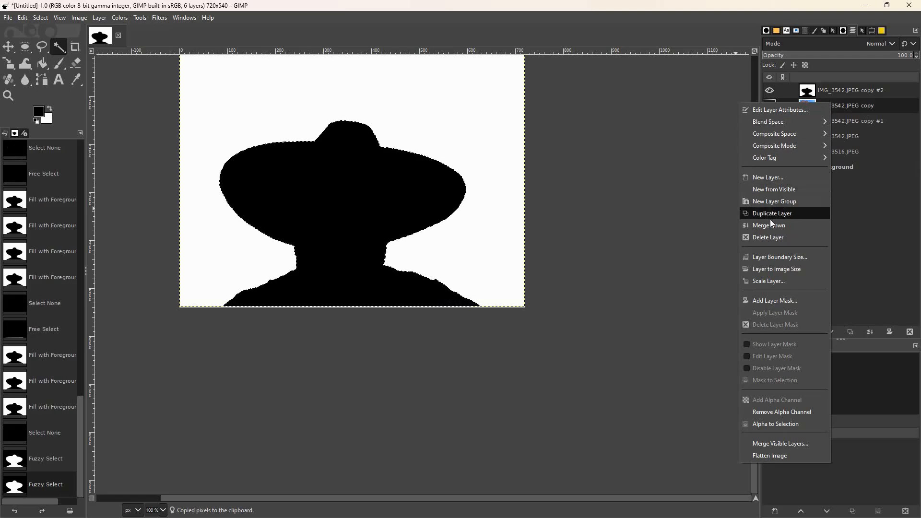
pyautogui.click(771, 302)
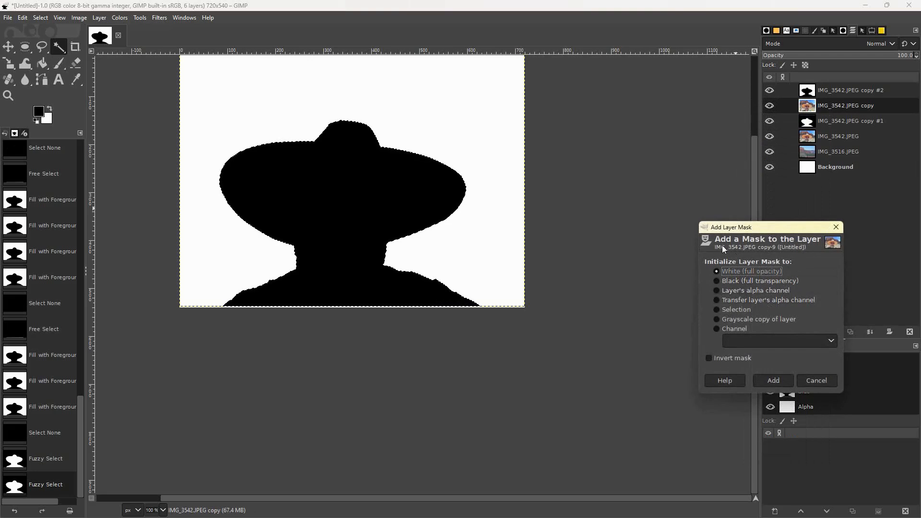
pyautogui.click(767, 384)
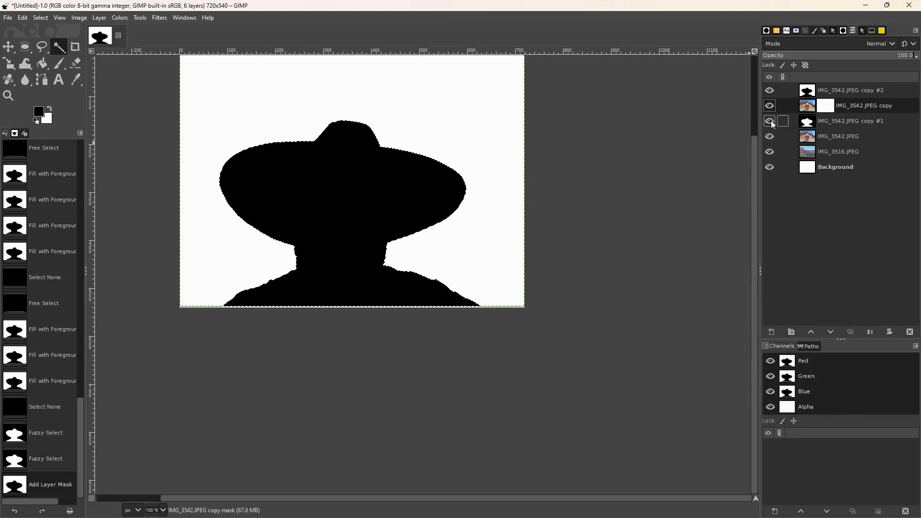
# Step: Paste and anchor the copied silhouette into the IMG_3542.JPEG copy layer's mask, and hide the IMG_3542.JPEG copy #2 layer
pyautogui.rightClick(831, 108)
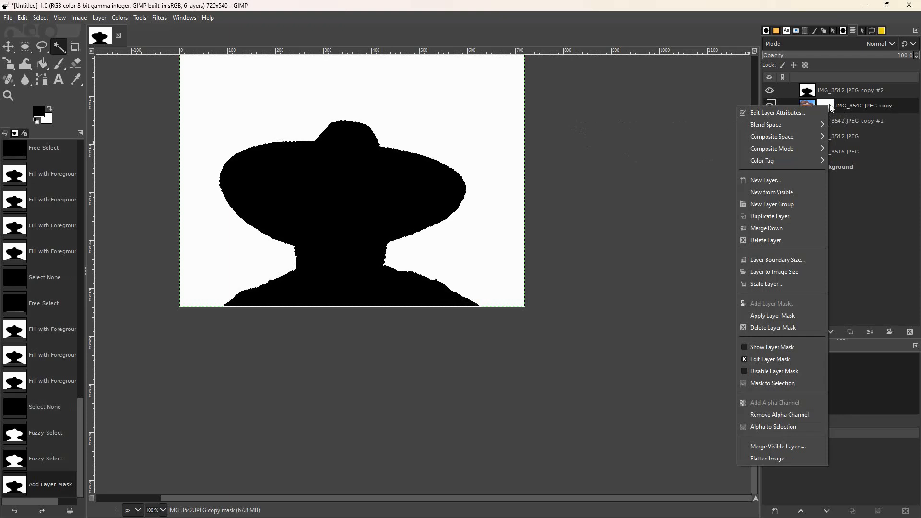
pyautogui.click(854, 105)
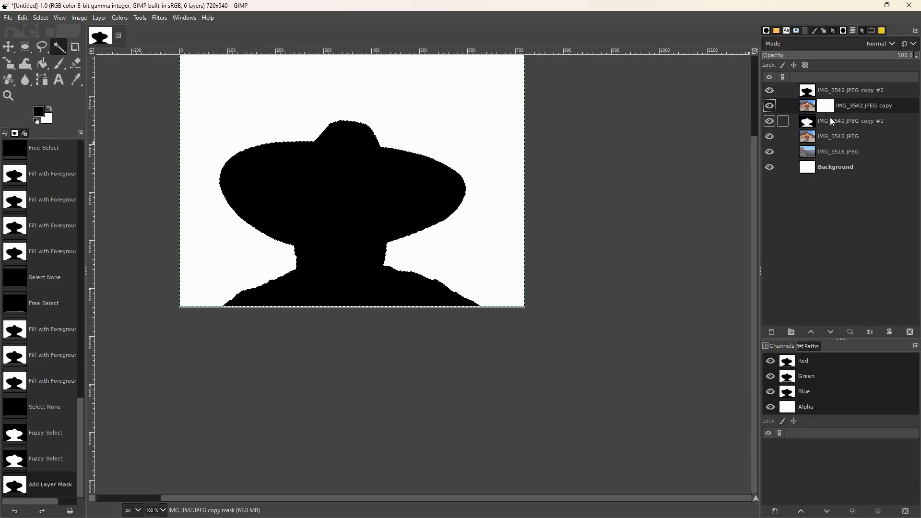
pyautogui.hotkey('ctrl', 'v')
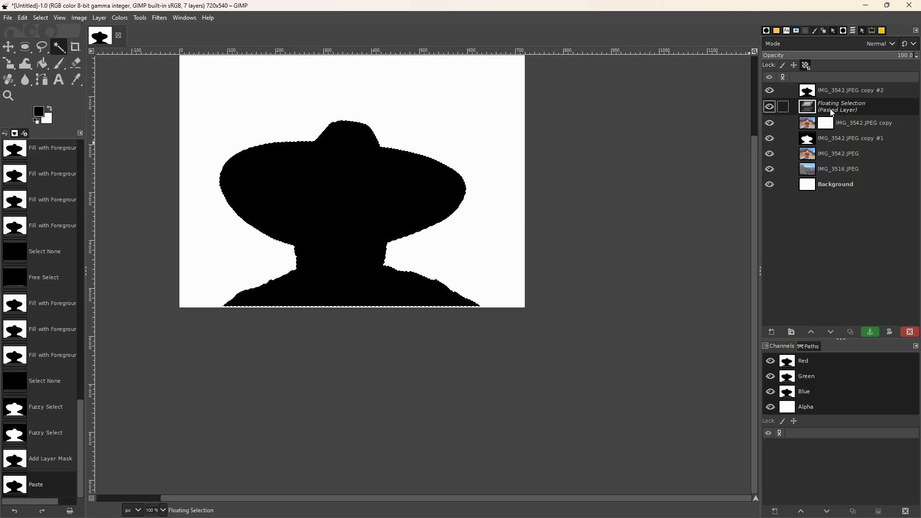
pyautogui.rightClick(829, 110)
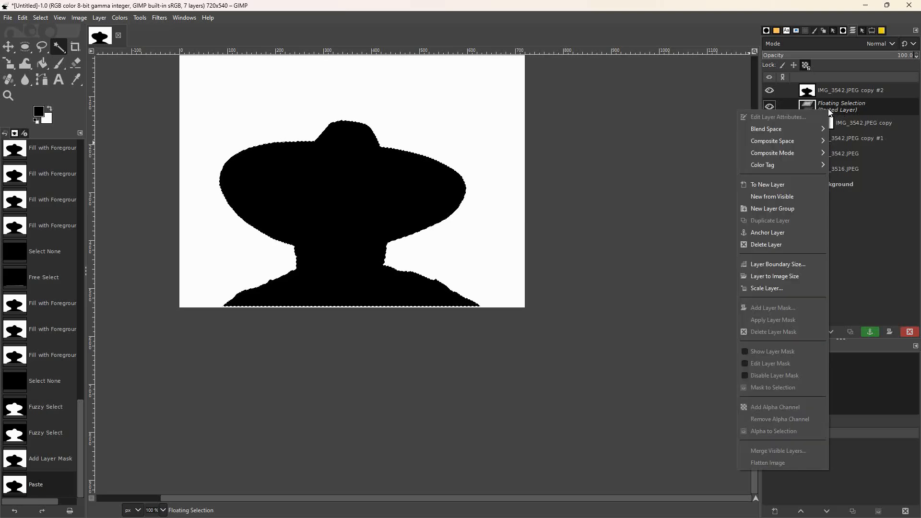
pyautogui.click(773, 232)
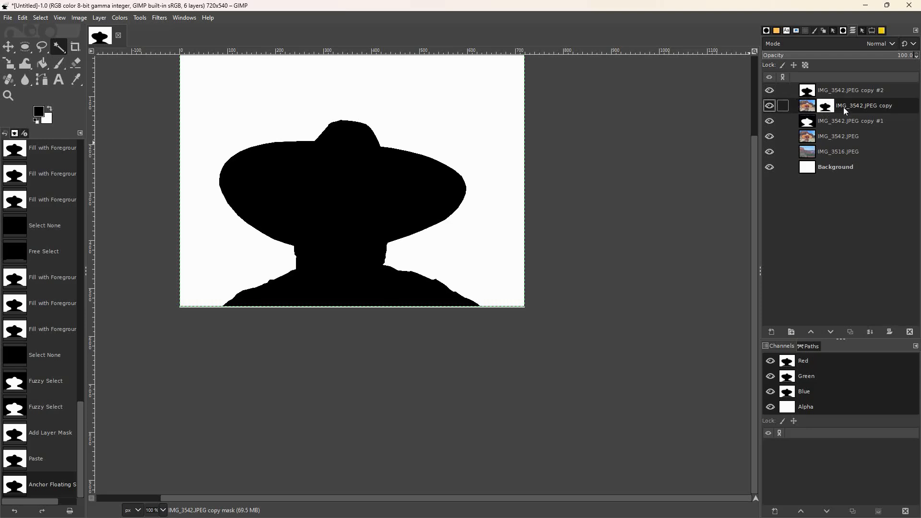
pyautogui.click(770, 91)
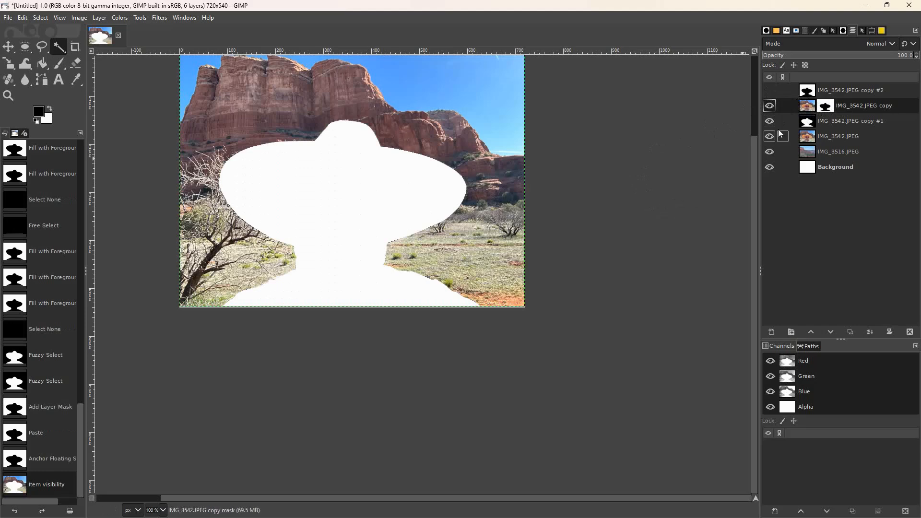
# Step: Duplicate the IMG_3516.JPEG layer and move the duplicate directly below the masked IMG_3542.JPEG copy layer
pyautogui.click(825, 149)
pyautogui.rightClick(824, 149)
pyautogui.click(822, 152)
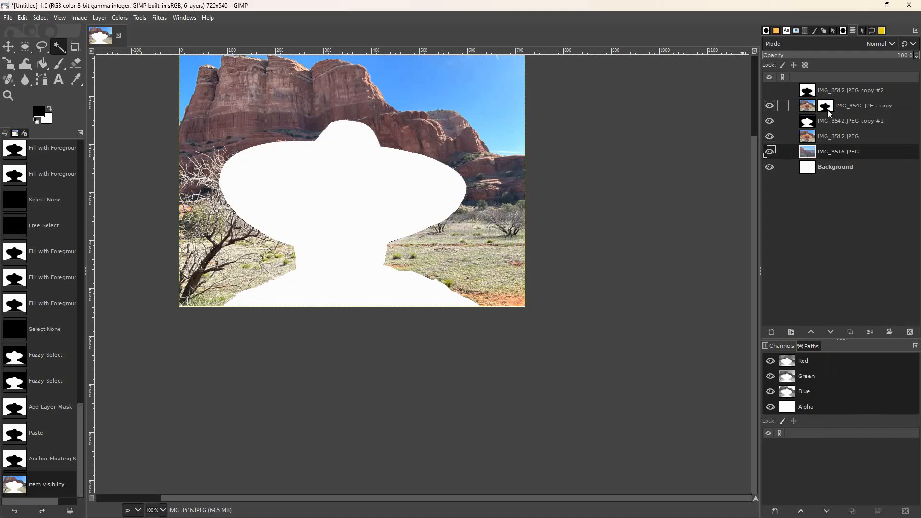
pyautogui.rightClick(834, 152)
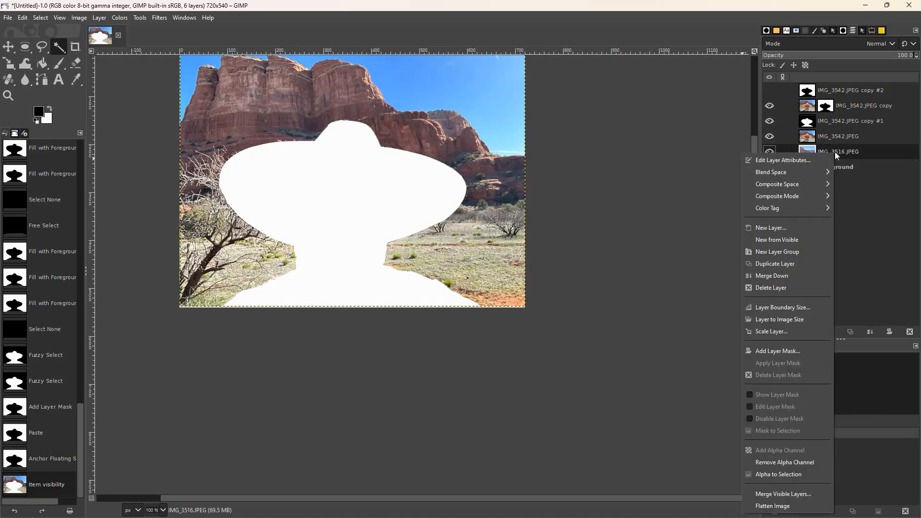
pyautogui.click(790, 268)
pyautogui.moveTo(830, 152); pyautogui.dragTo(833, 123)
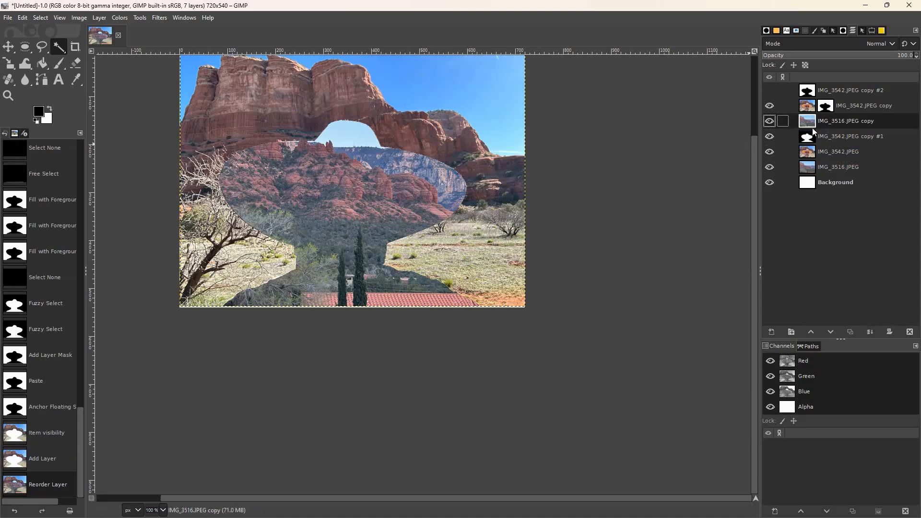
# Step: Hide the masked IMG_3542.JPEG copy and the IMG_3516.JPEG copy layers, and make the IMG_3542.JPEG copy #1 layer active
pyautogui.click(769, 105)
pyautogui.click(769, 106)
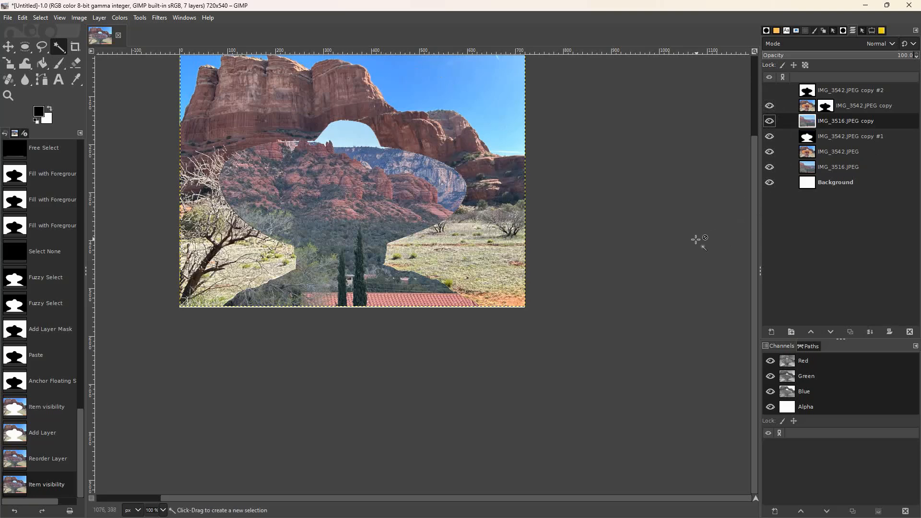
pyautogui.click(769, 106)
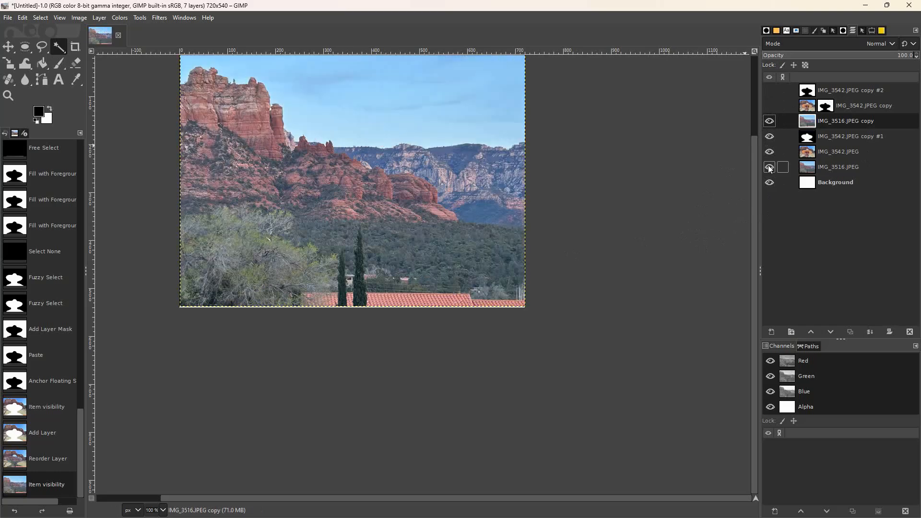
pyautogui.click(766, 122)
pyautogui.click(818, 150)
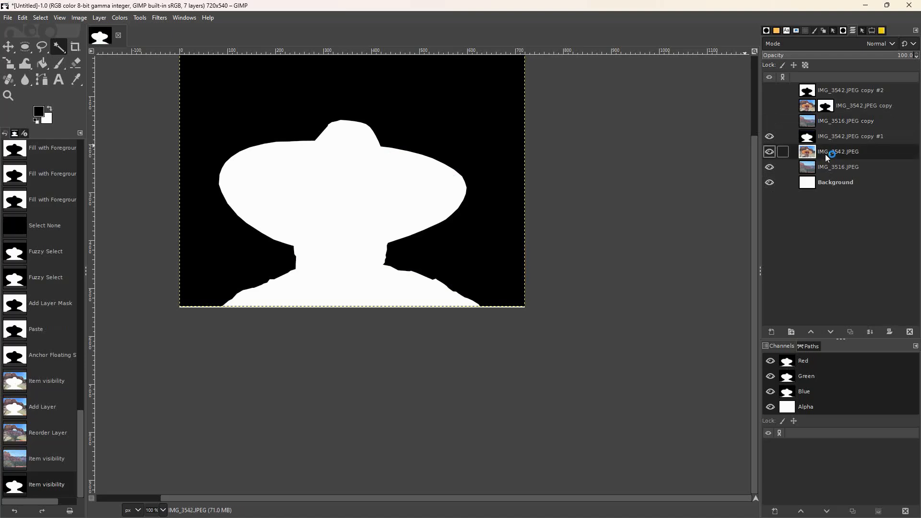
pyautogui.click(828, 139)
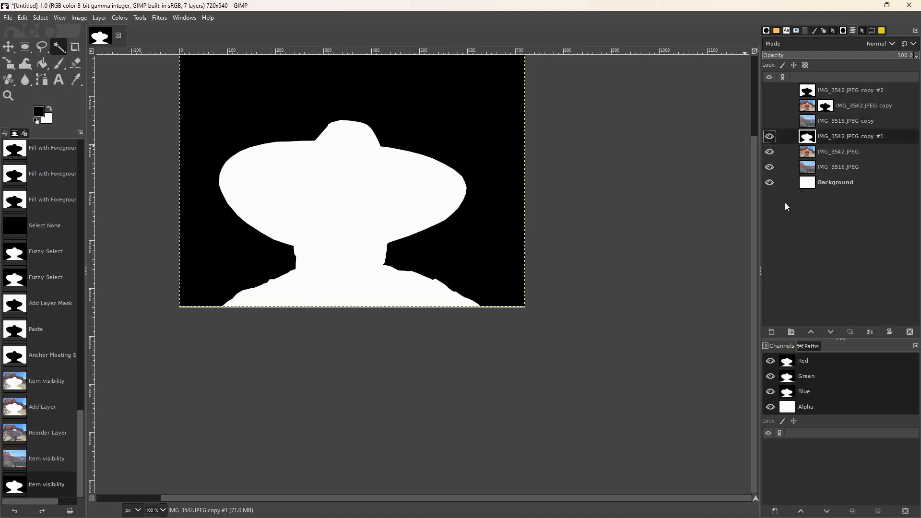
# Step: Fuzzy-select the black area around the silhouette on the IMG_3542.JPEG copy #1 layer and copy it
pyautogui.click(836, 151)
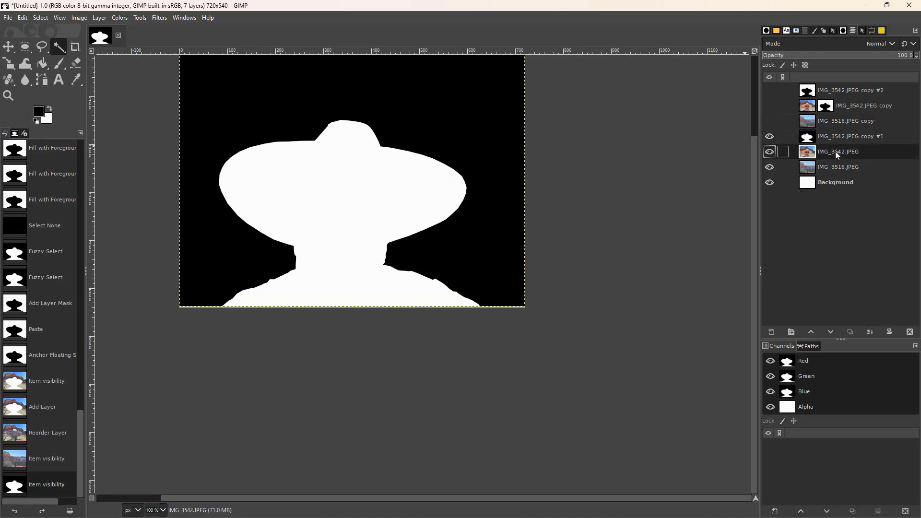
pyautogui.click(830, 136)
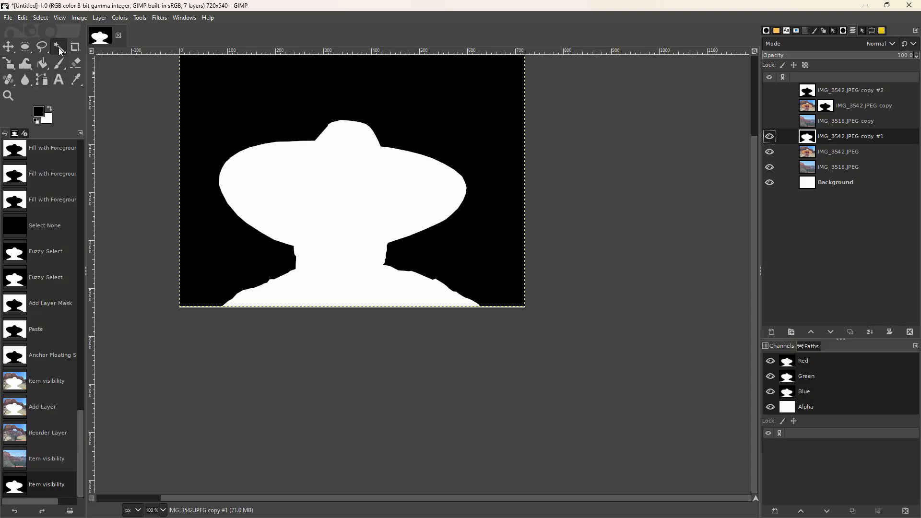
pyautogui.click(229, 97)
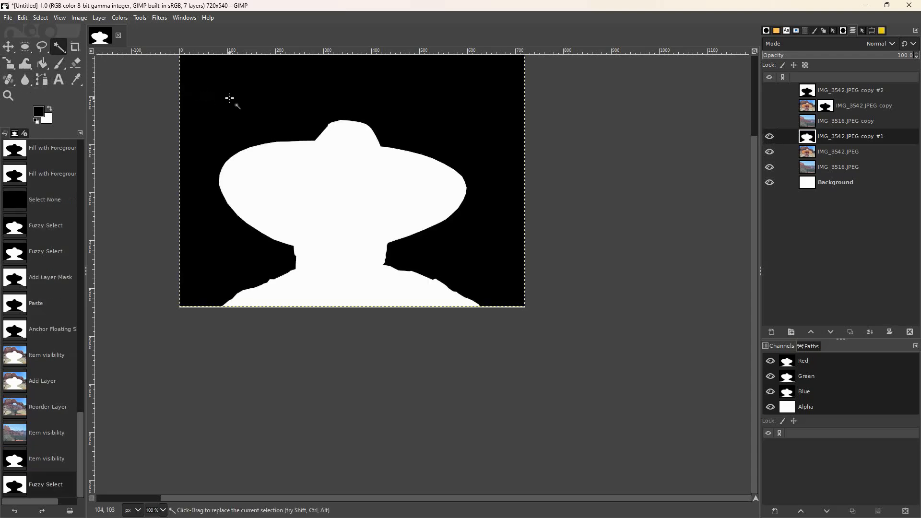
pyautogui.click(229, 98)
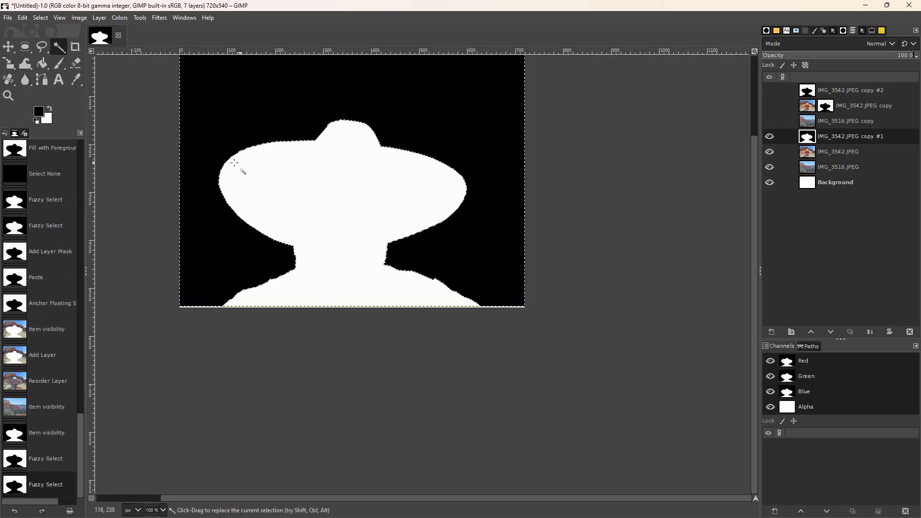
pyautogui.press('ctrl')
pyautogui.hotkey('ctrl', 'c')
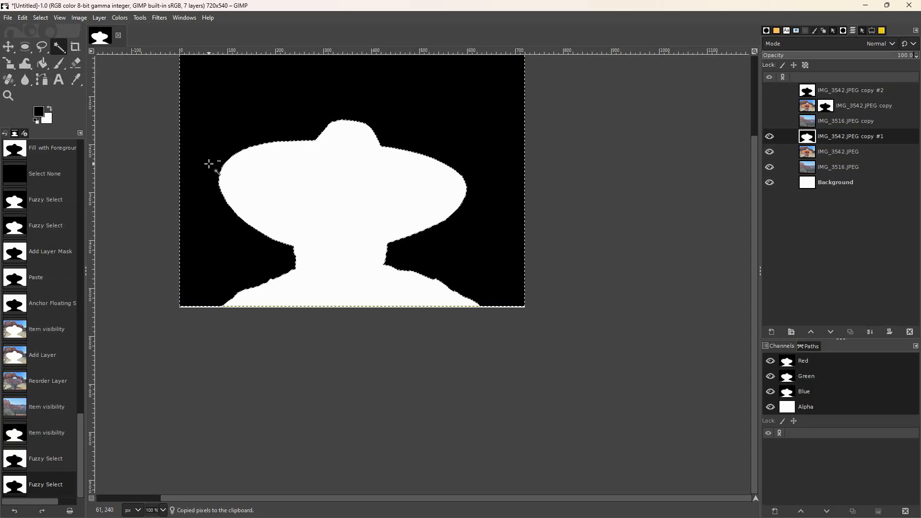
# Step: Add a White (full opacity) layer mask to the IMG_3542.JPEG layer
pyautogui.click(853, 151)
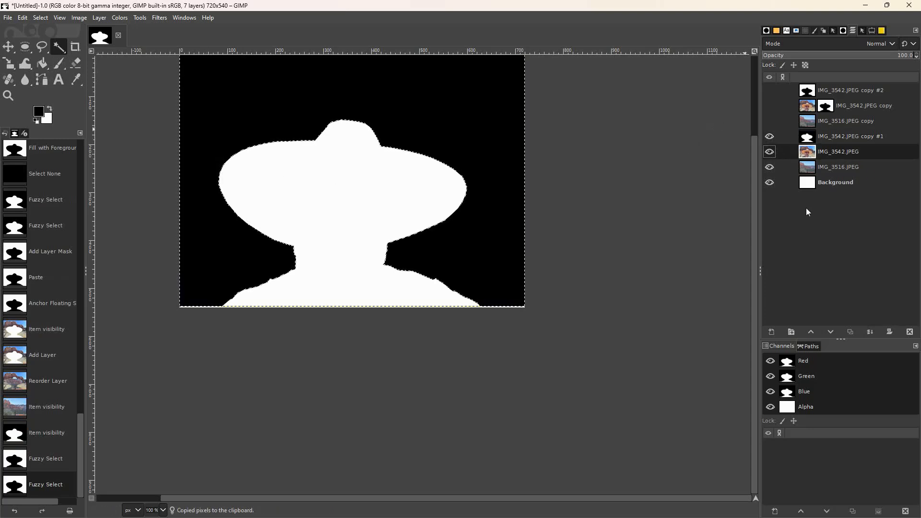
pyautogui.rightClick(835, 155)
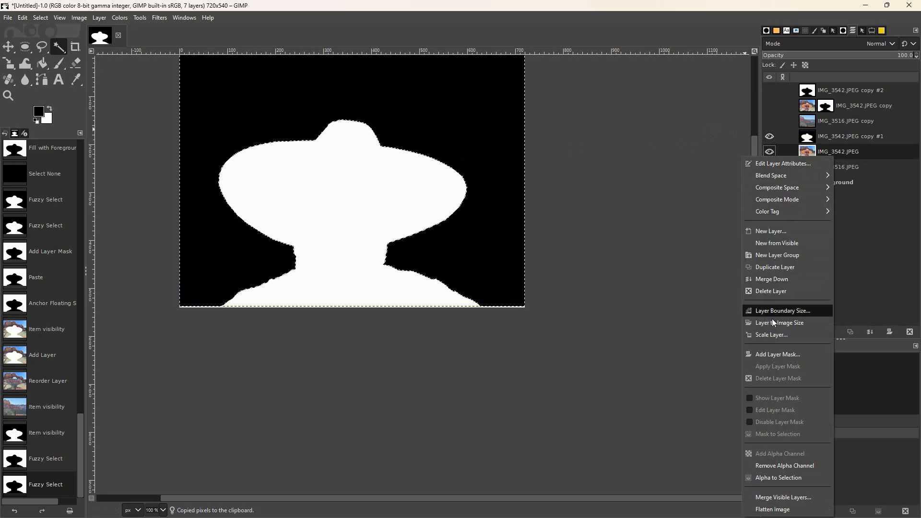
pyautogui.click(776, 354)
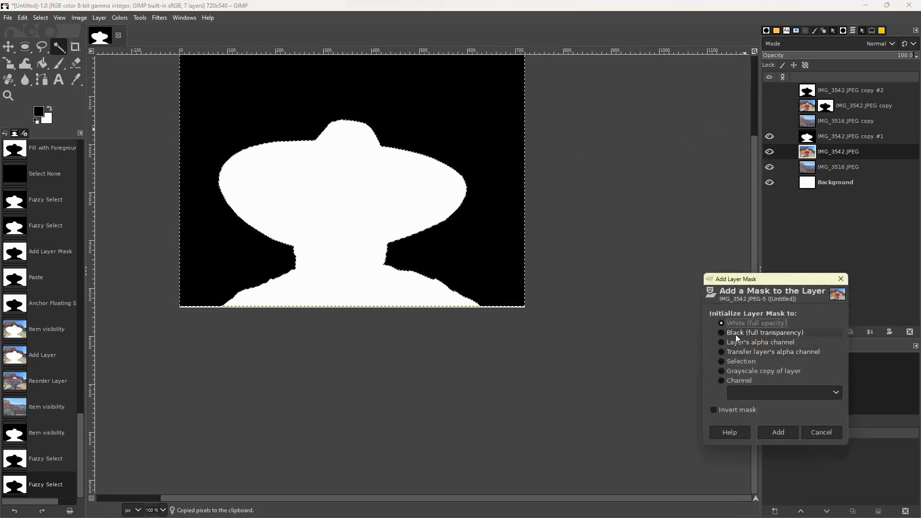
pyautogui.click(778, 432)
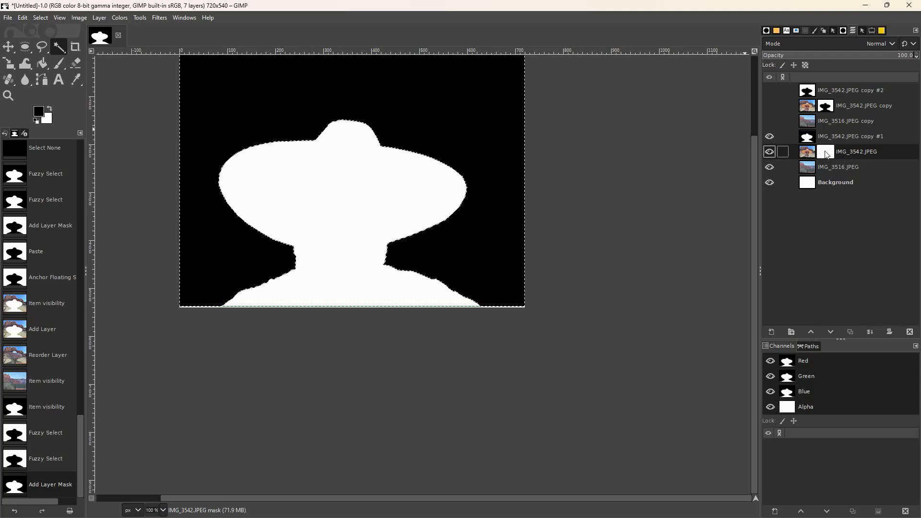
# Step: Paste and anchor the copied pixels into the IMG_3542.JPEG layer's mask, and hide the IMG_3542.JPEG copy #1 layer
pyautogui.hotkey('ctrl', 'v')
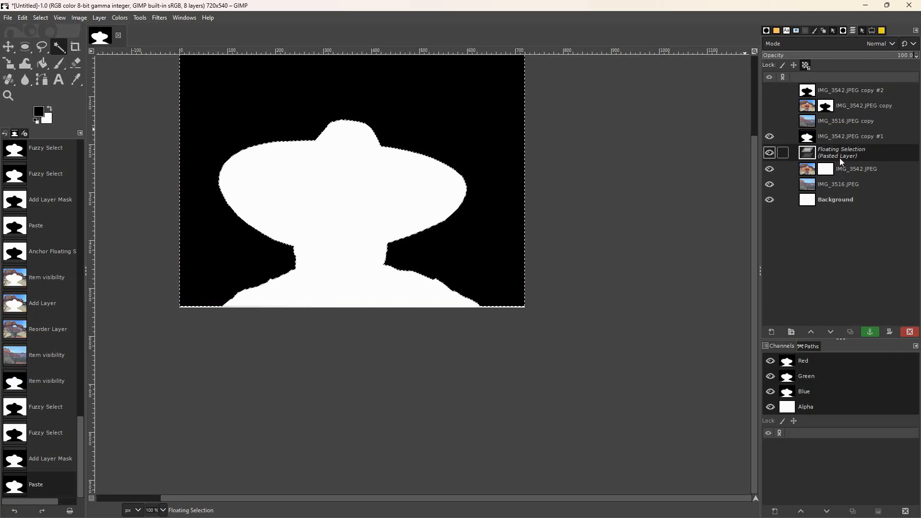
pyautogui.rightClick(836, 151)
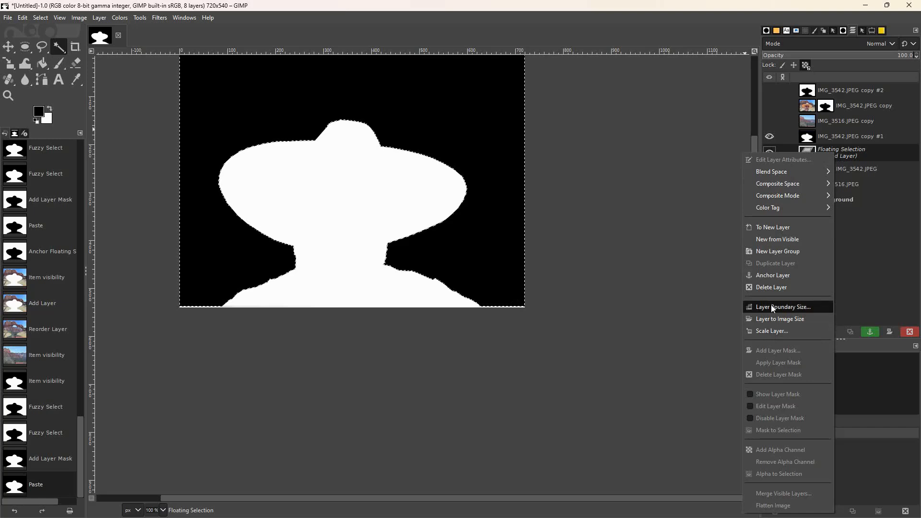
pyautogui.click(775, 276)
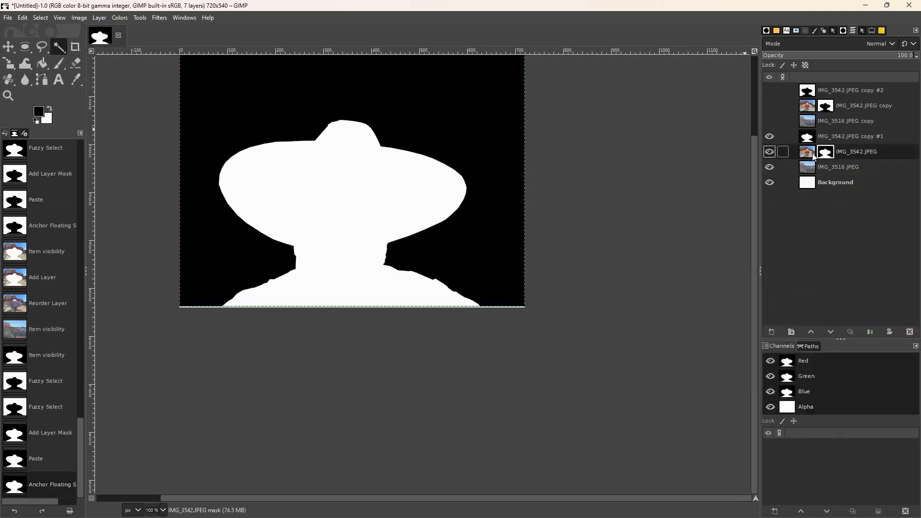
pyautogui.click(769, 137)
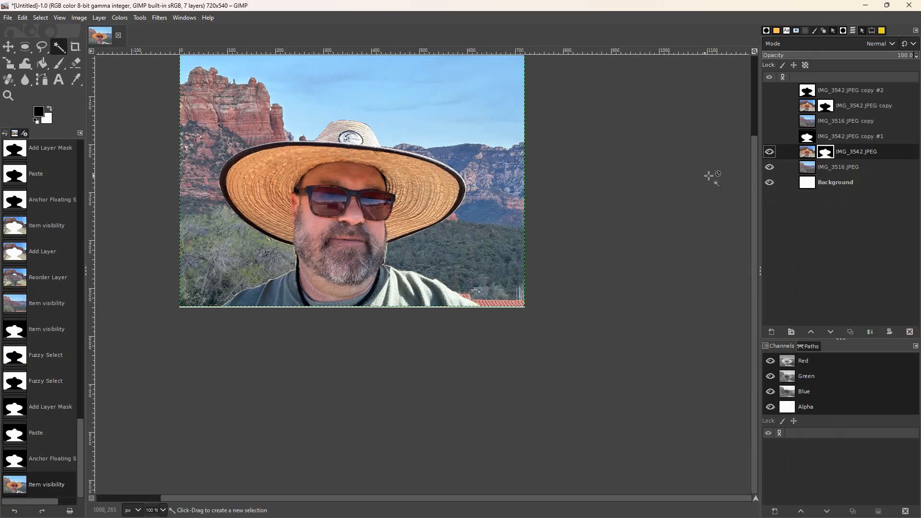
# Step: Make the IMG_3516.JPEG layer active and toggle its visibility off and on to check the masked photo above it
pyautogui.click(820, 168)
pyautogui.click(770, 167)
pyautogui.click(769, 167)
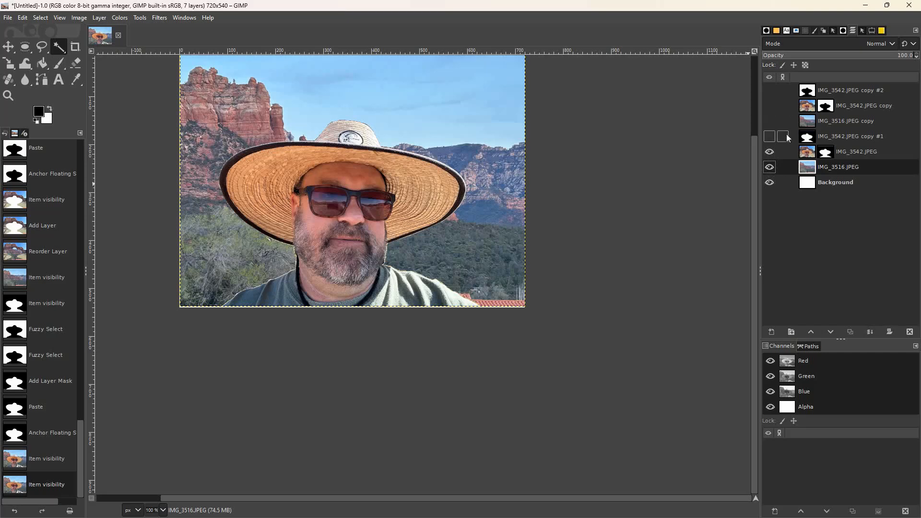
# Step: Show the IMG_3542.JPEG copy #1, IMG_3516.JPEG copy and masked IMG_3542.JPEG copy layers
pyautogui.click(769, 137)
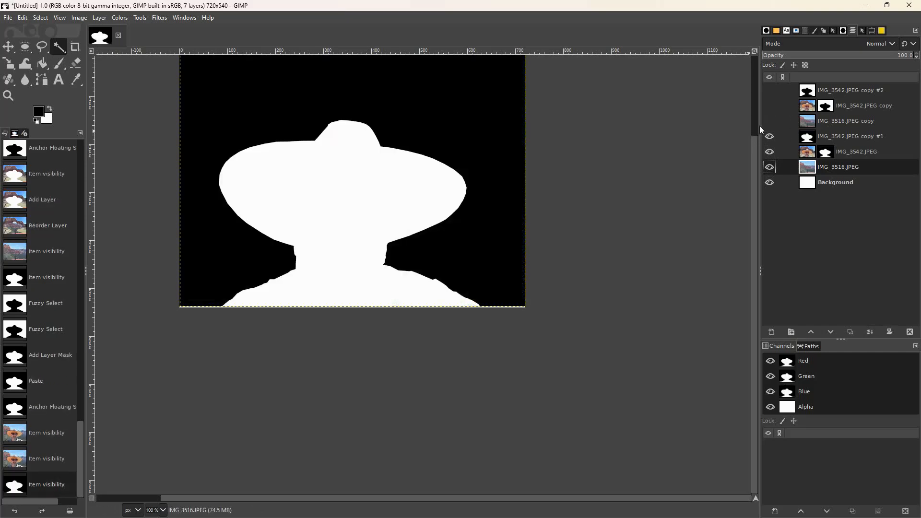
pyautogui.click(768, 123)
pyautogui.click(770, 106)
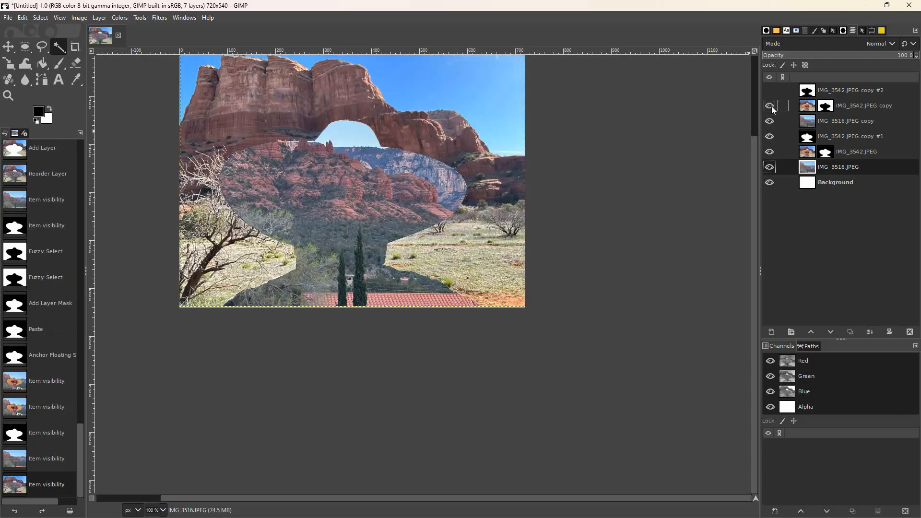